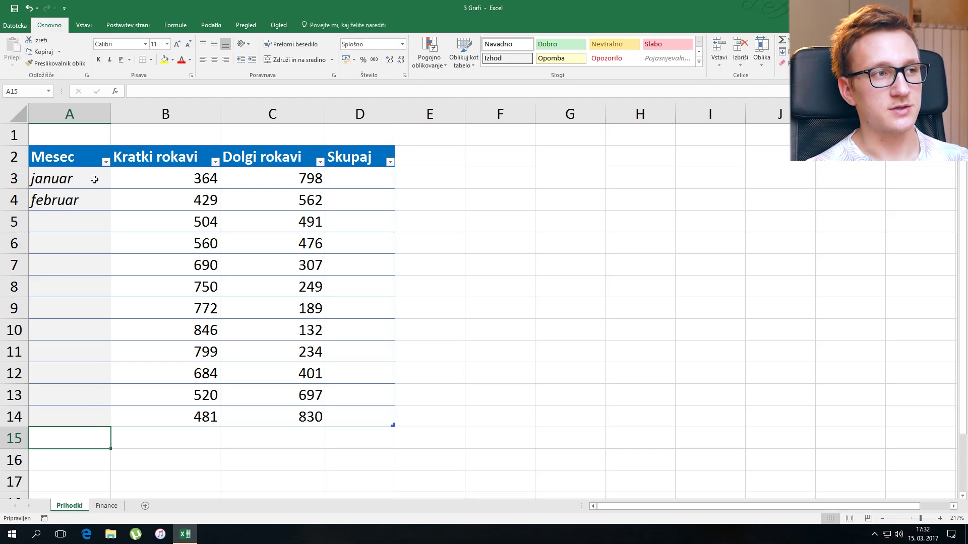
Fill the Mesec column down through december in A3:A14, continuing the series from januar and februar.
drag(93, 174, 97, 198)
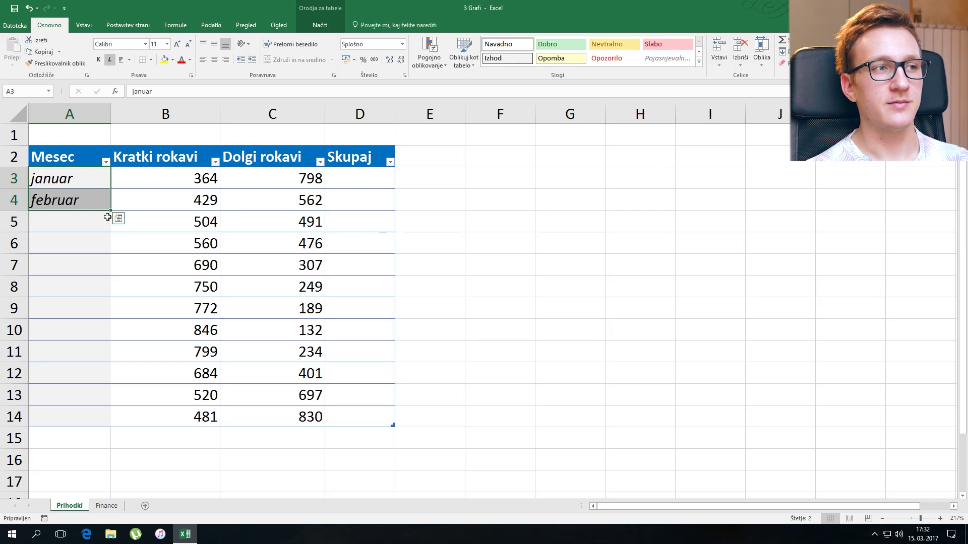
double_click(110, 210)
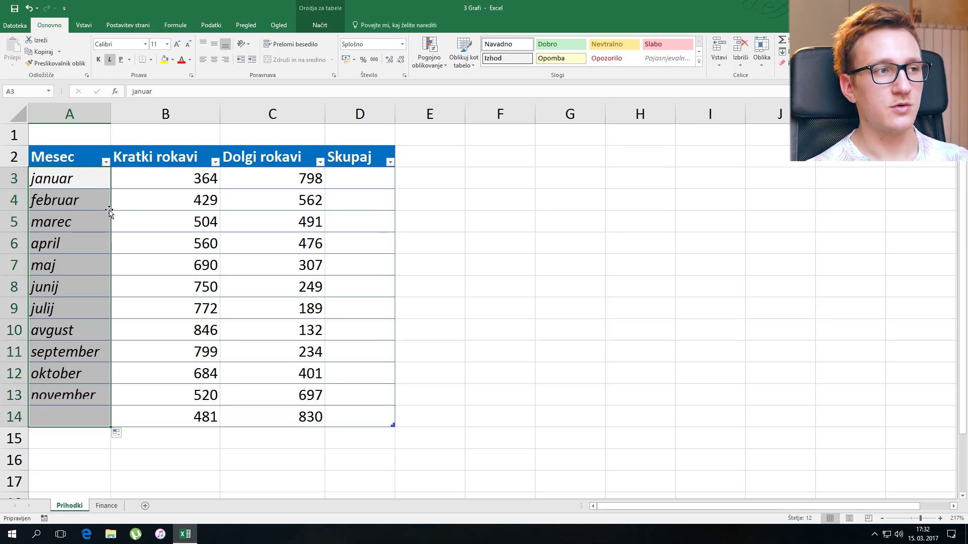
click(103, 184)
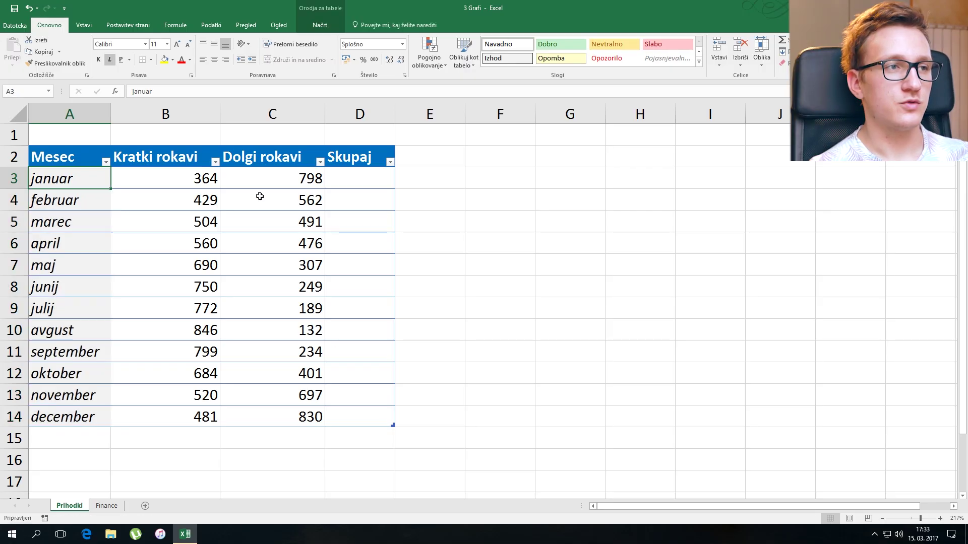
Fill the Skupaj column with an AutoSum of Kratki rokavi and Dolgi rokavi for each month.
click(201, 183)
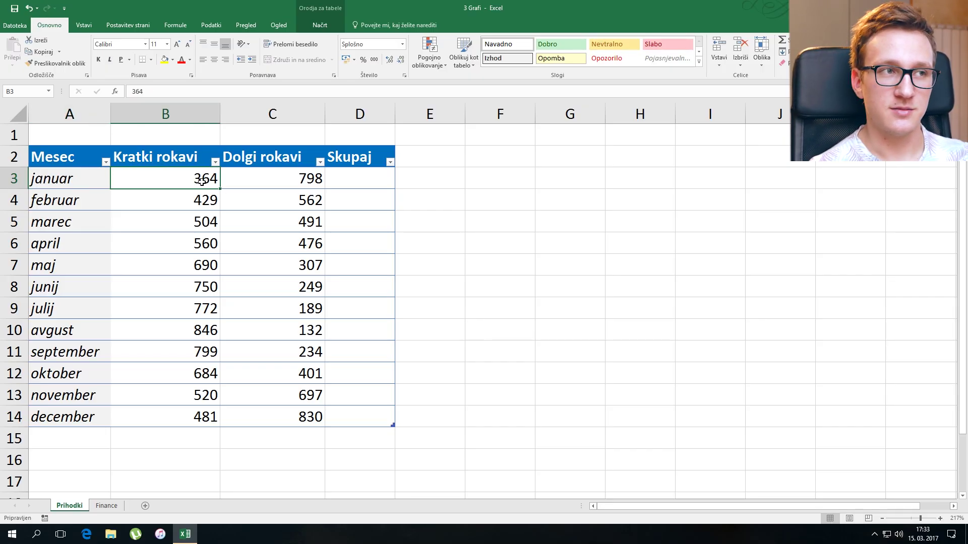
click(269, 173)
click(67, 186)
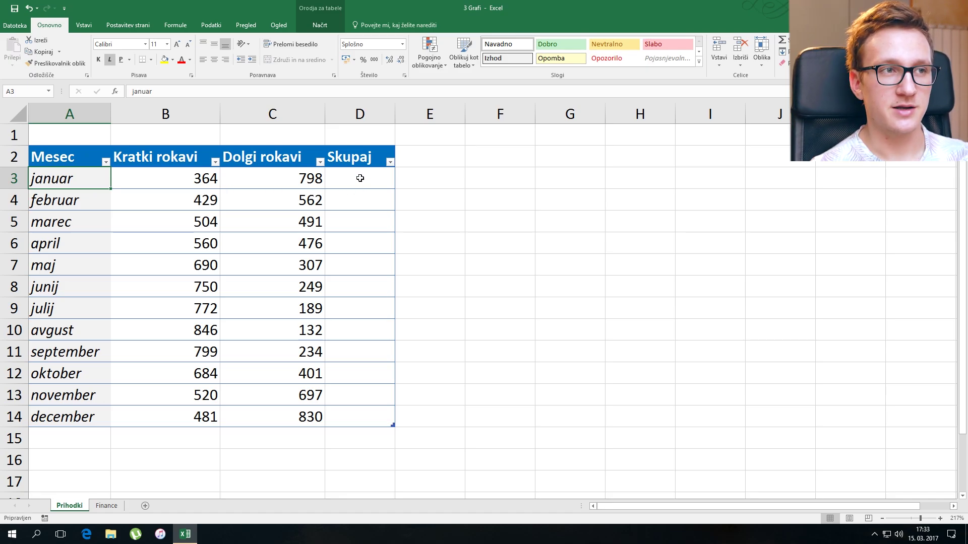
click(344, 179)
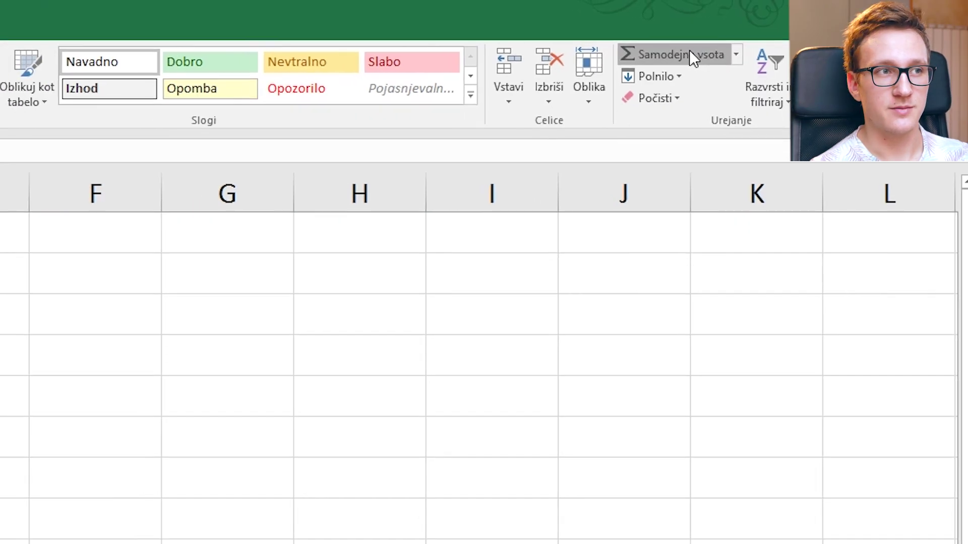
click(688, 49)
key(Return)
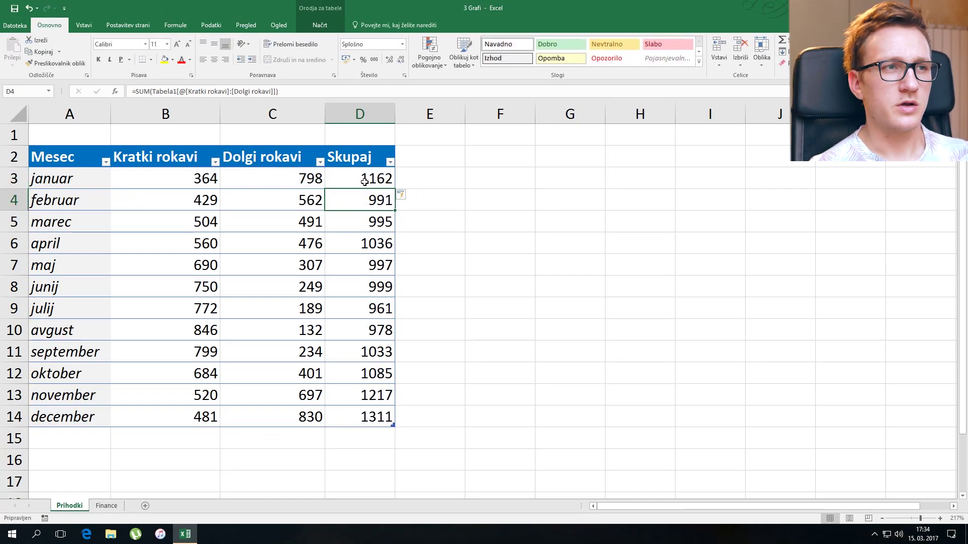
Insert a basic 2-D line chart from Mesec and Kratki rokavi (A2:B14) and move it off the Dolgi rokavi column.
click(192, 177)
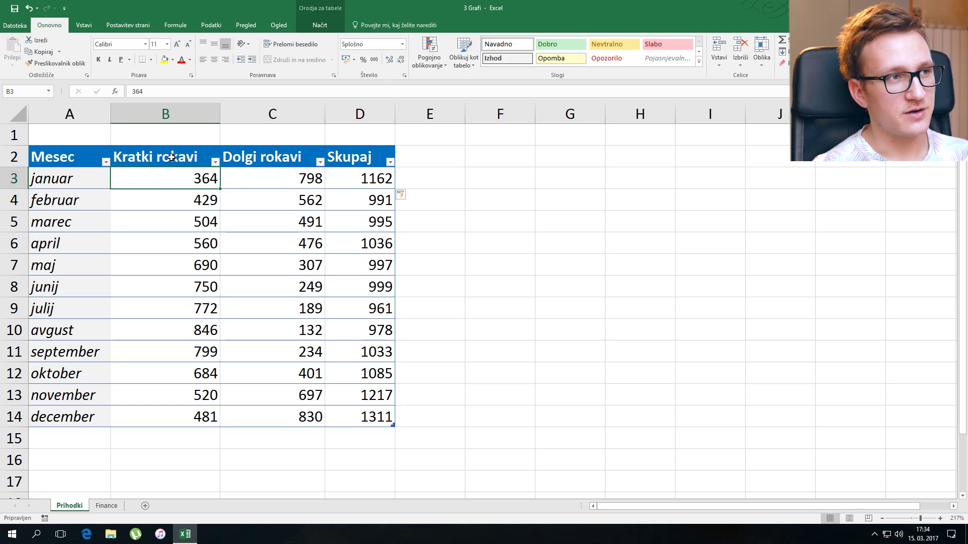
click(62, 155)
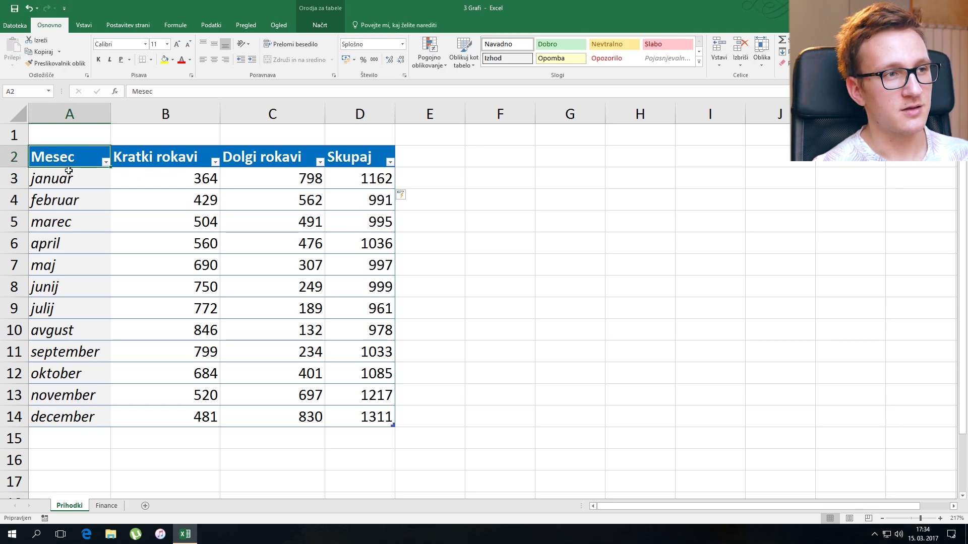
drag(68, 171, 165, 413)
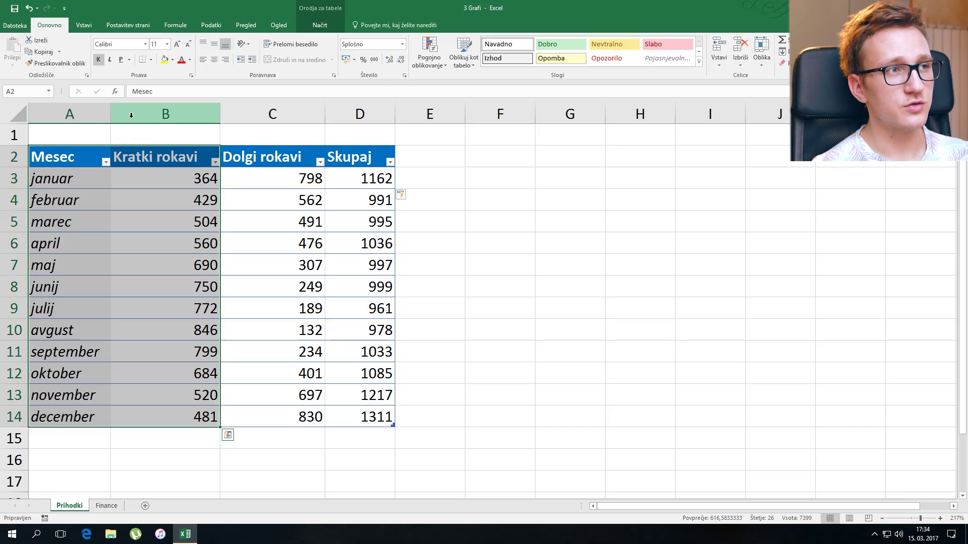
click(79, 27)
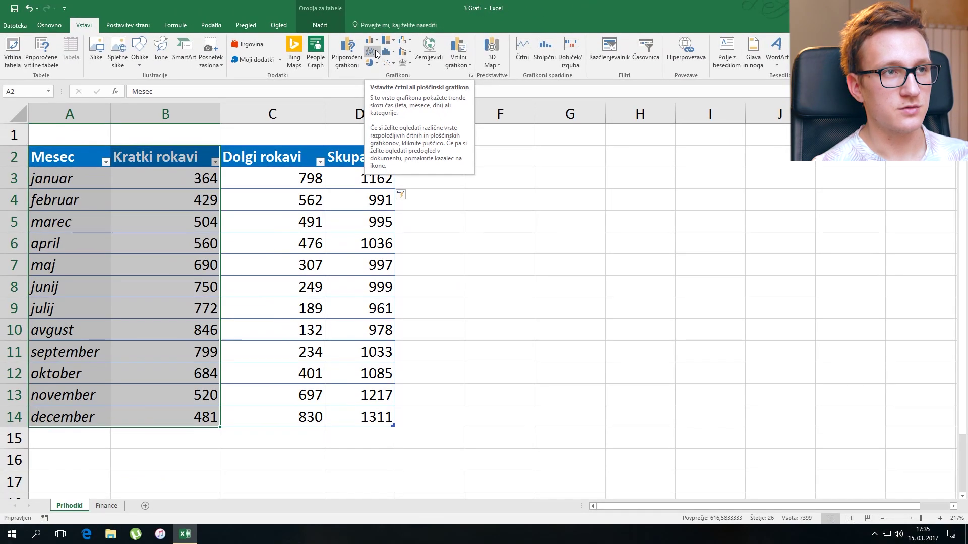
click(327, 108)
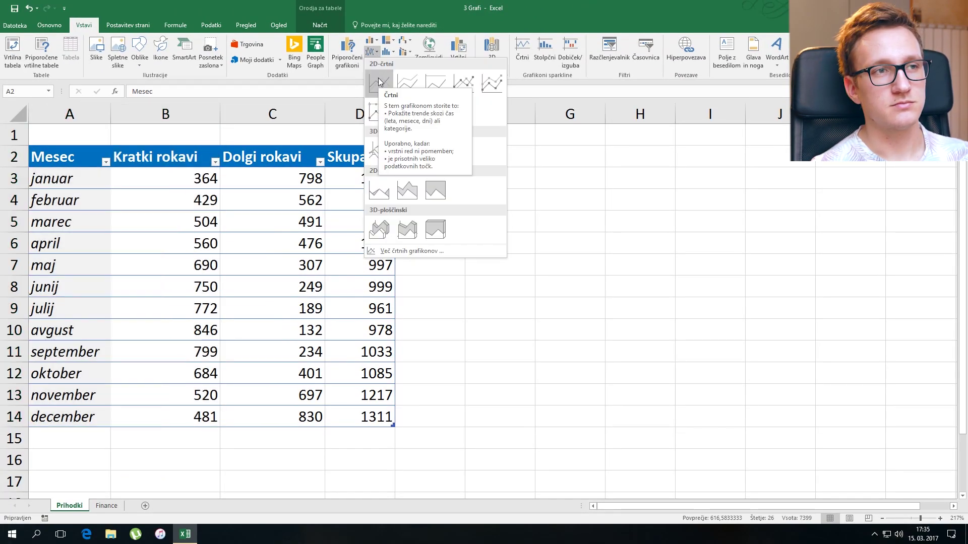
click(378, 81)
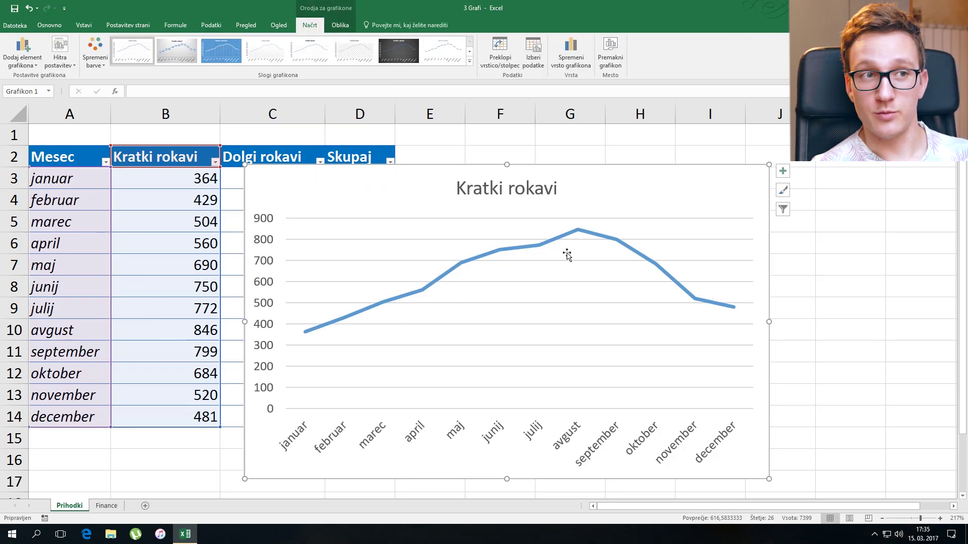
mouse_move(575, 233)
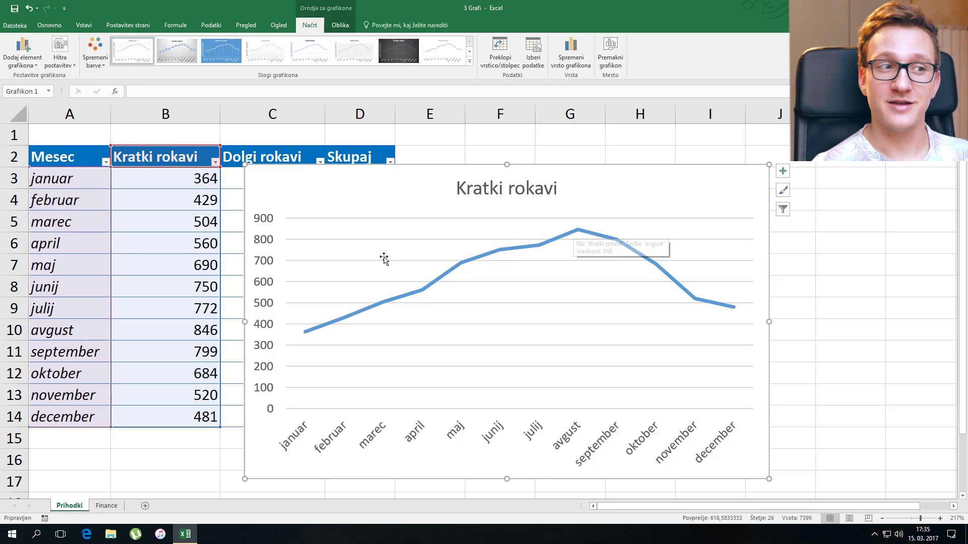
drag(330, 193, 426, 178)
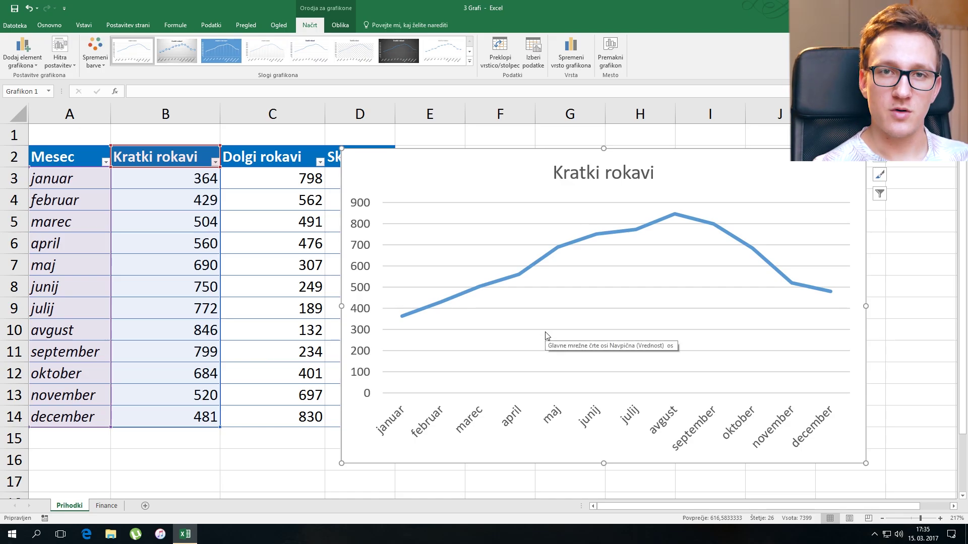
Change the chart title to "Prodaja kratki rokavi".
click(563, 176)
click(556, 172)
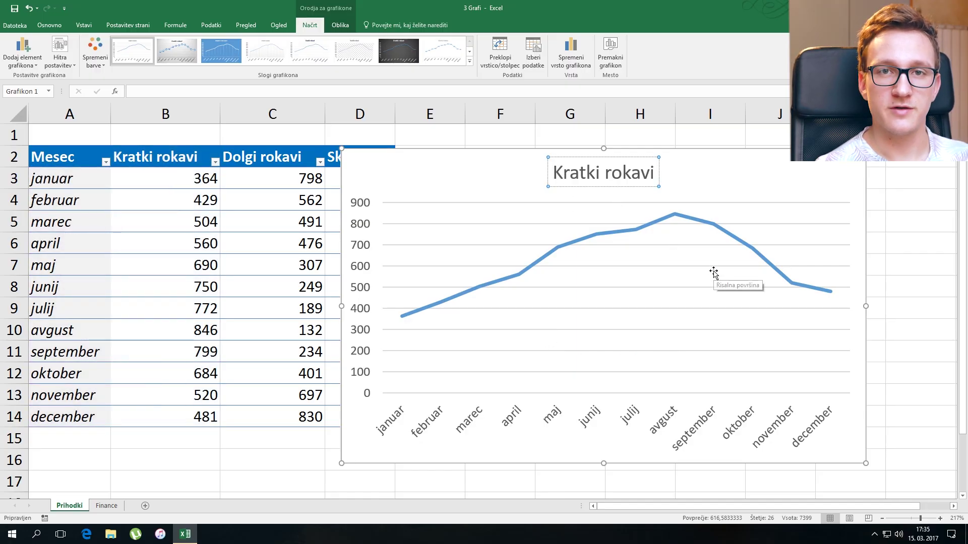
text(Prodaja)
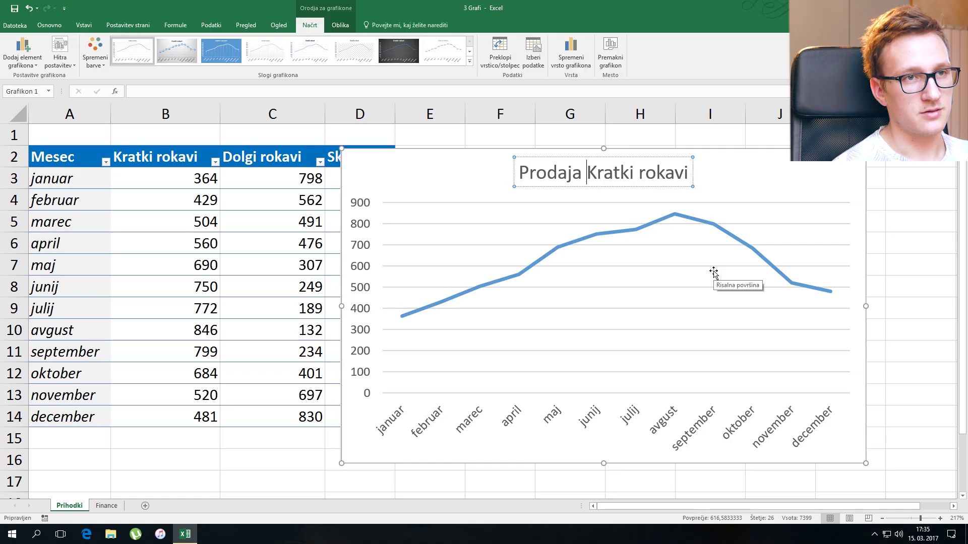
key(Delete)
text(k)
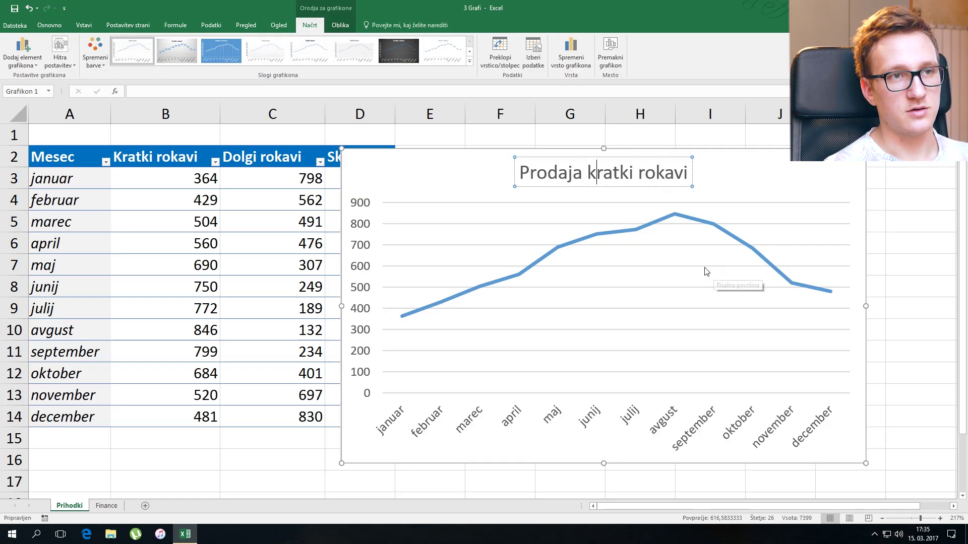
click(616, 196)
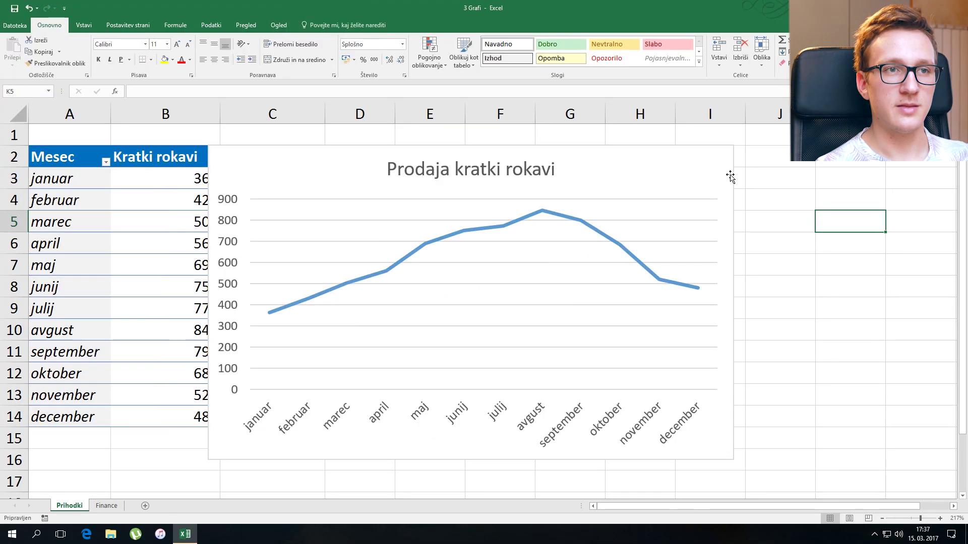
Add axis titles to the line chart and set the horizontal axis title to "2016".
click(710, 166)
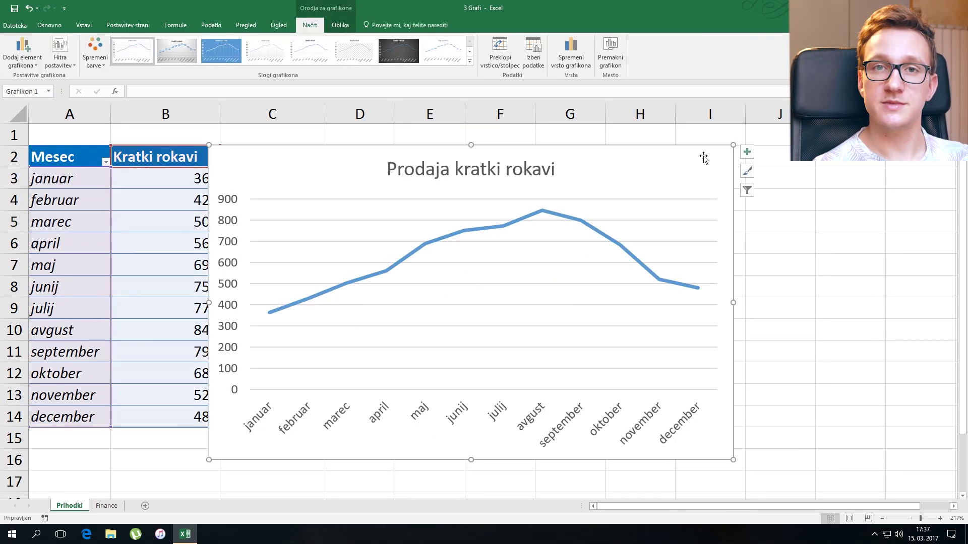
click(746, 153)
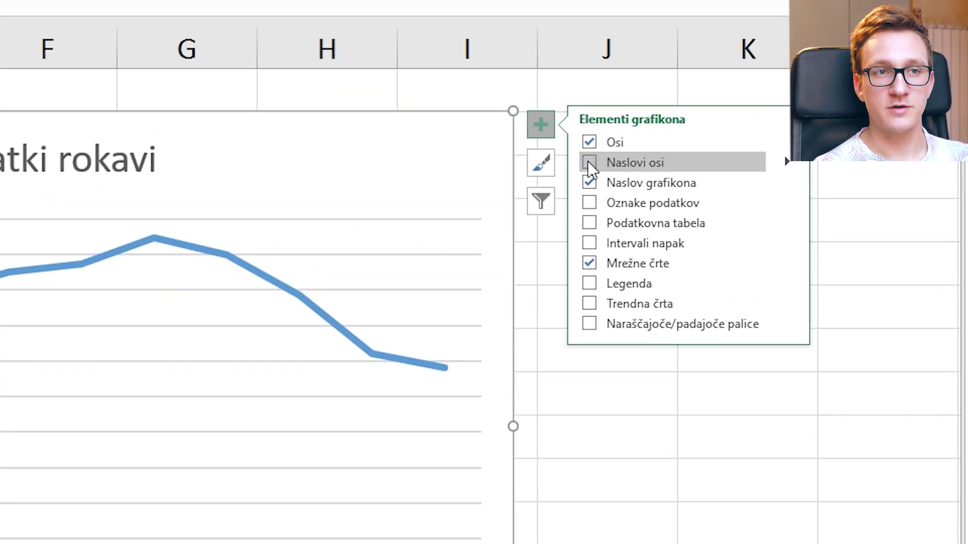
click(588, 161)
click(502, 433)
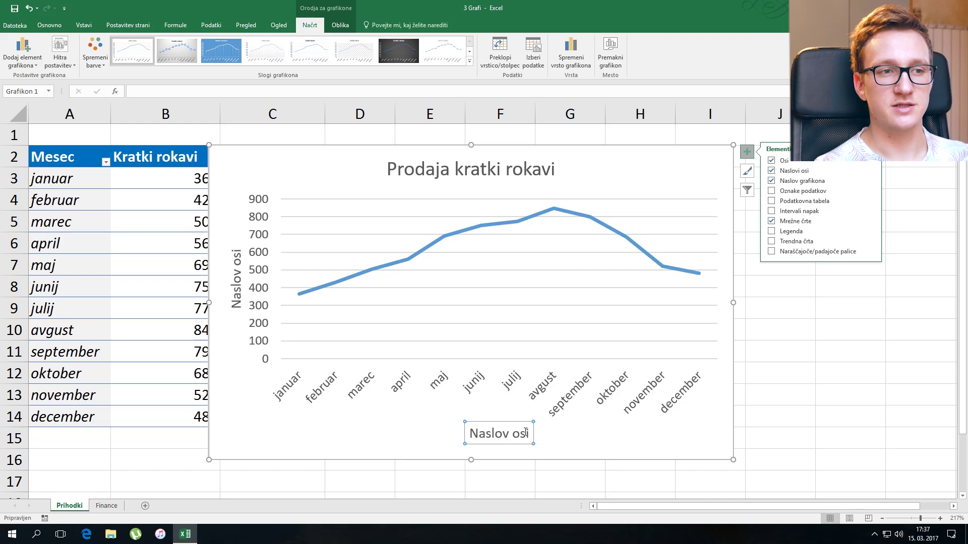
triple_click(525, 432)
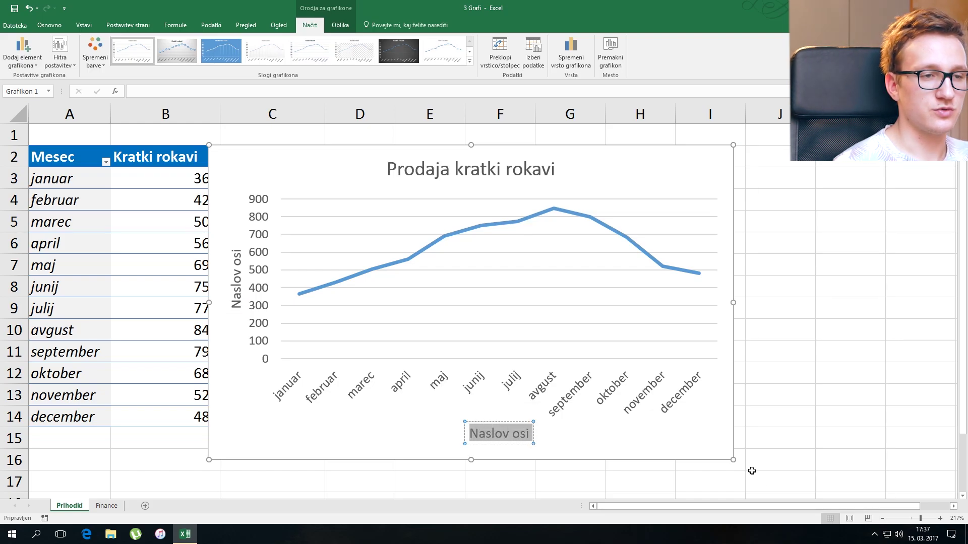
key(BackSpace)
text(20)
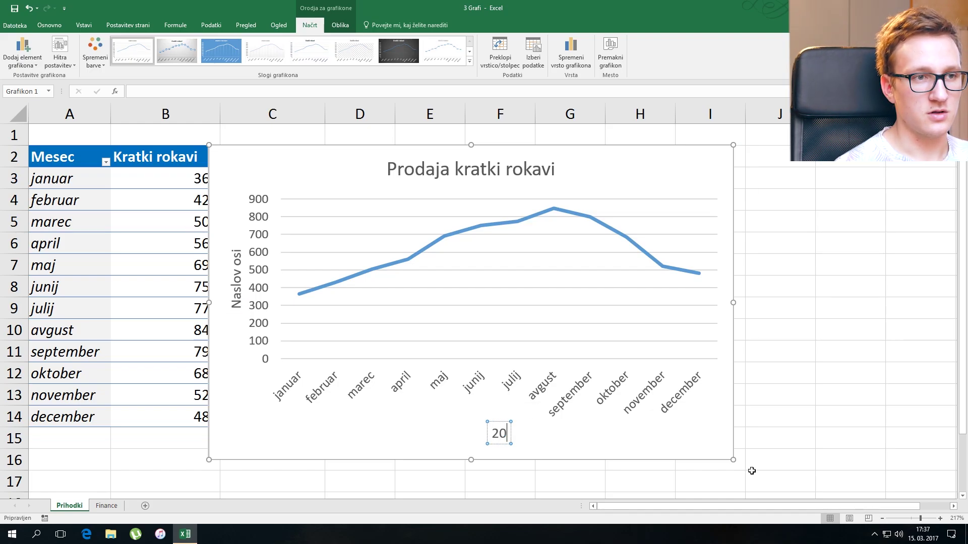
text(16)
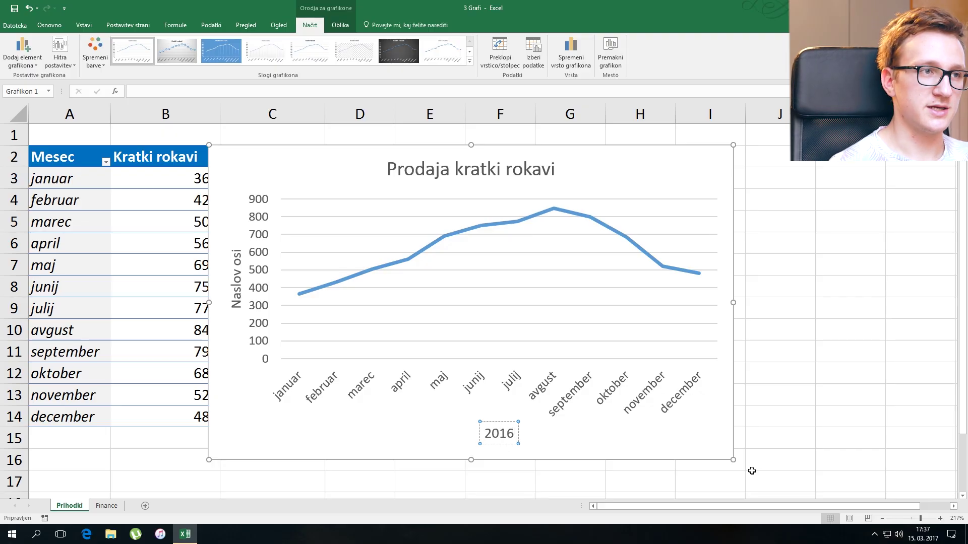
Set the chart's vertical axis title to "Prodaja po kosih".
click(237, 298)
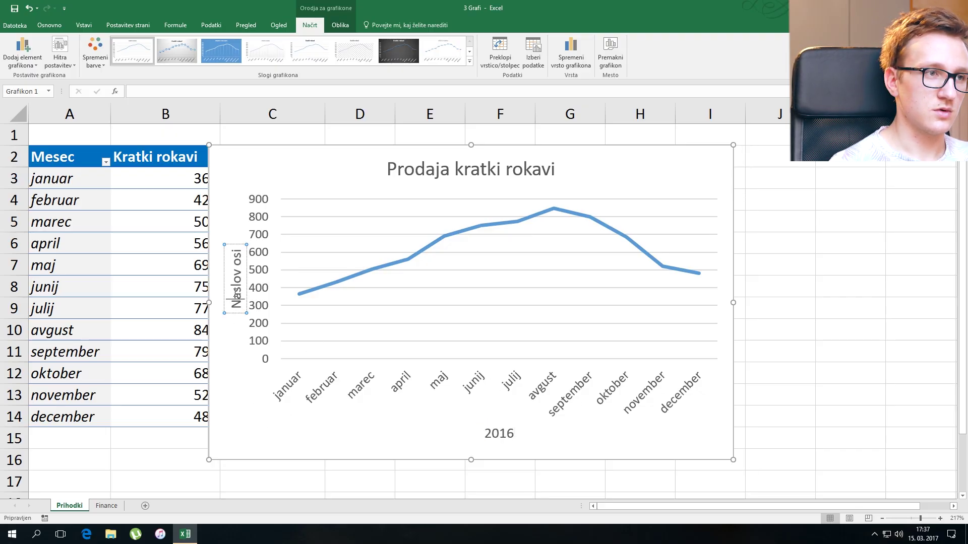
key(BackSpace)
text(Pro)
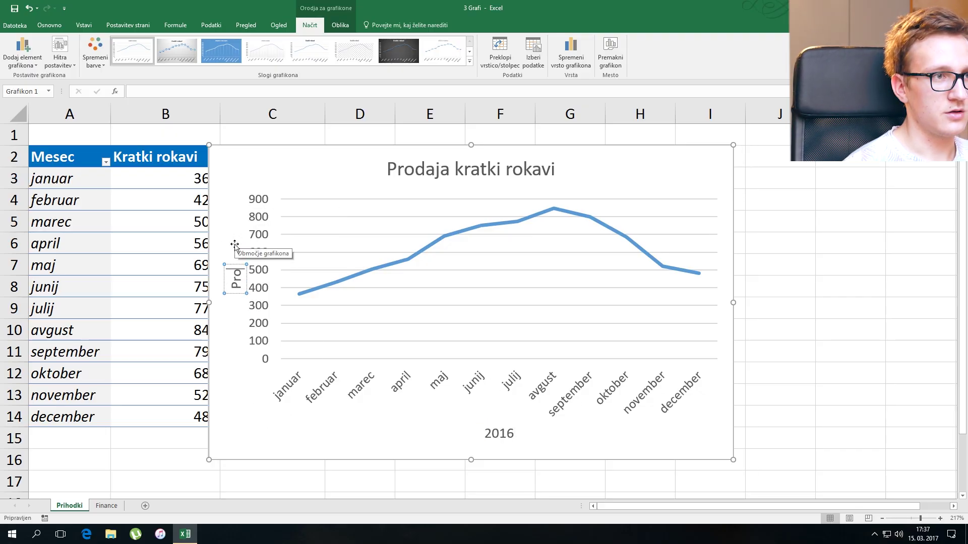
text(daja po kosih)
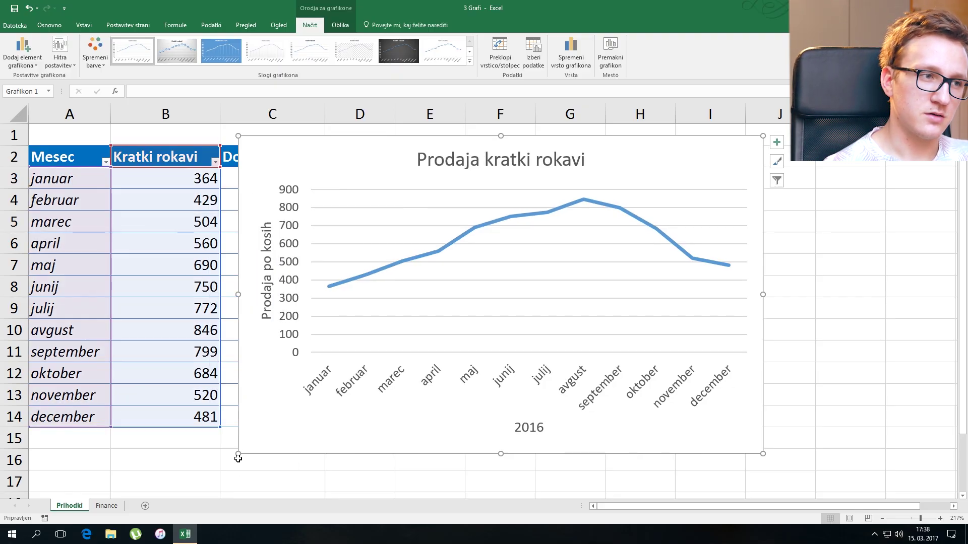
Enlarge the chart slightly and place it beside the table so all data columns are uncovered.
drag(238, 455, 194, 477)
scroll(249, 410, down, 5)
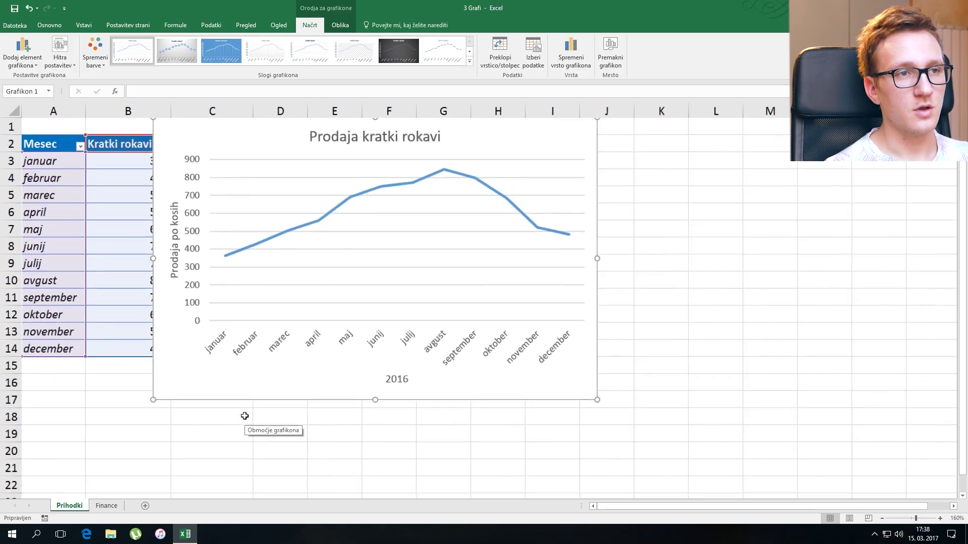
drag(206, 361, 479, 361)
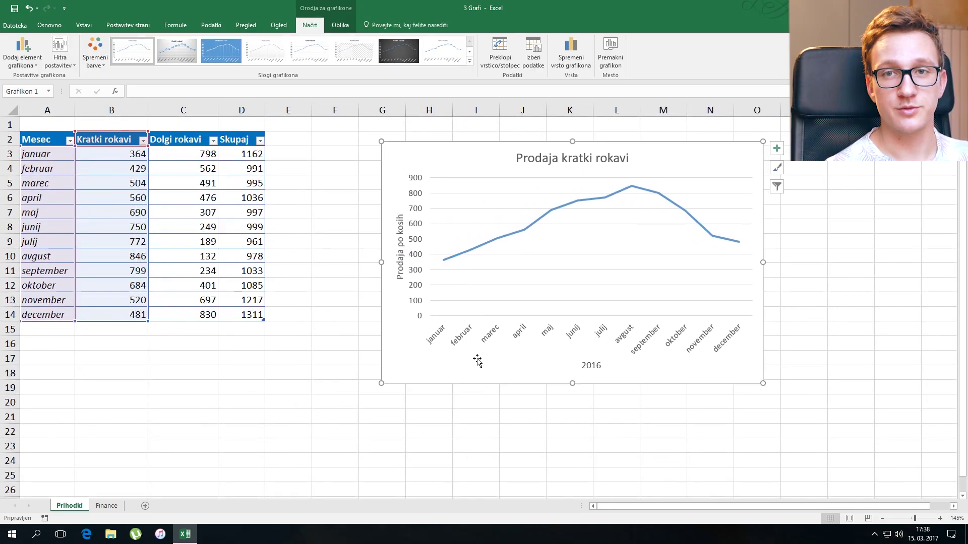
scroll(485, 367, up, 2)
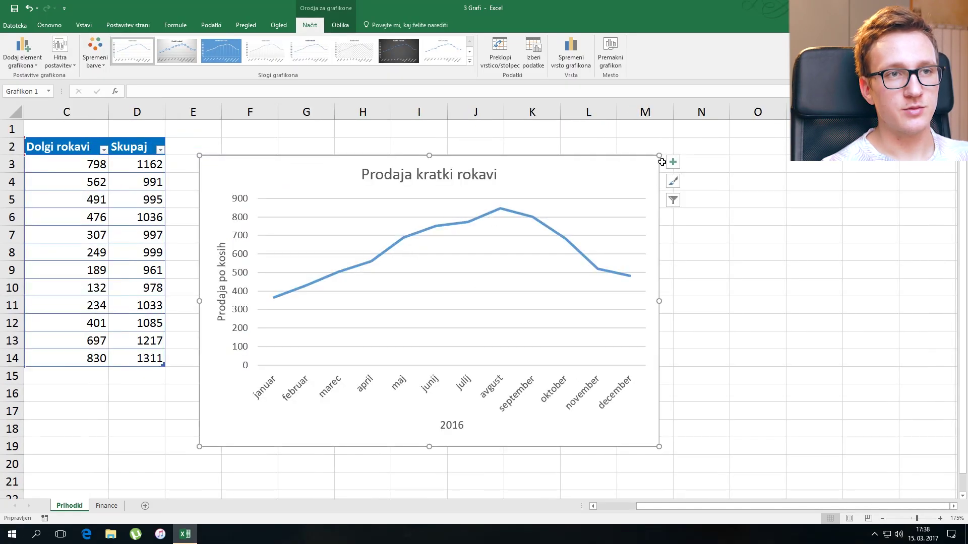
Add a legend to the line chart.
click(673, 162)
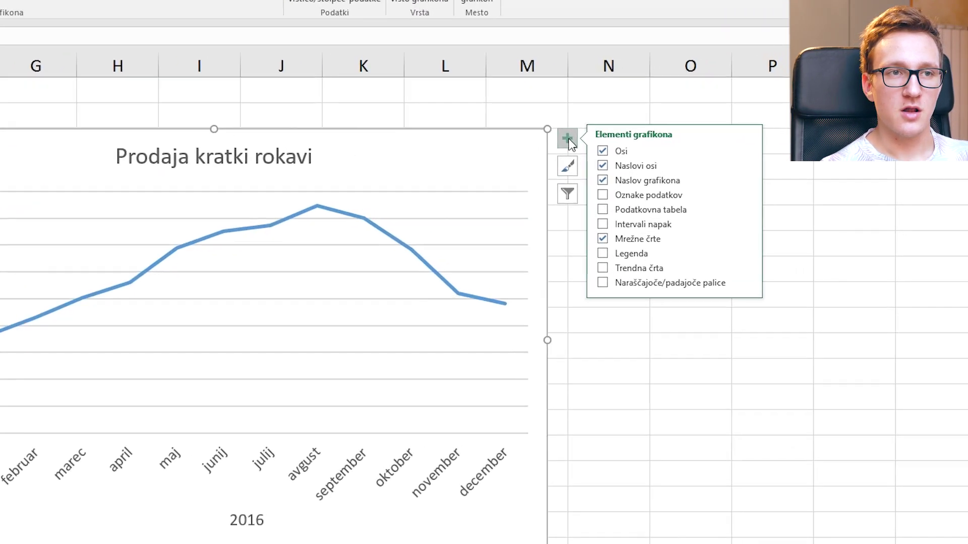
click(486, 268)
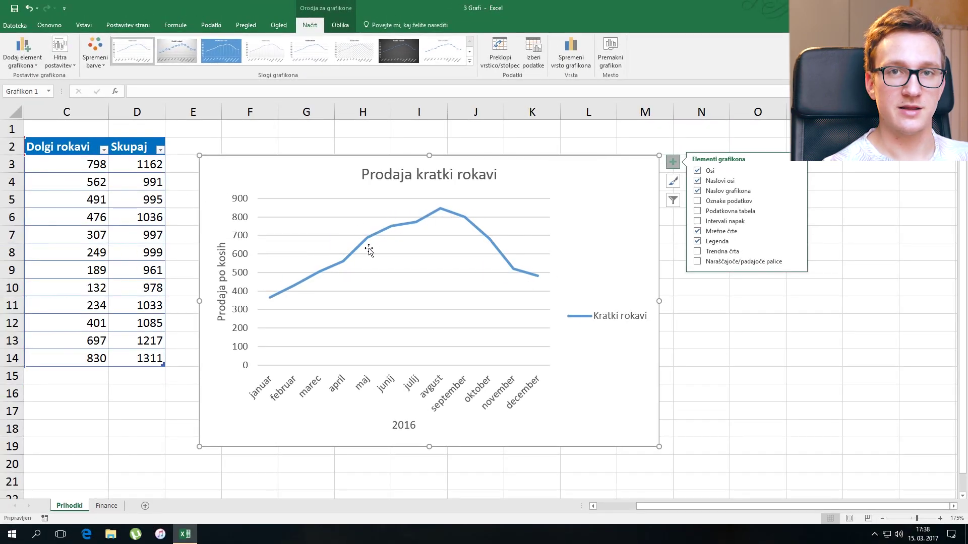
mouse_move(365, 248)
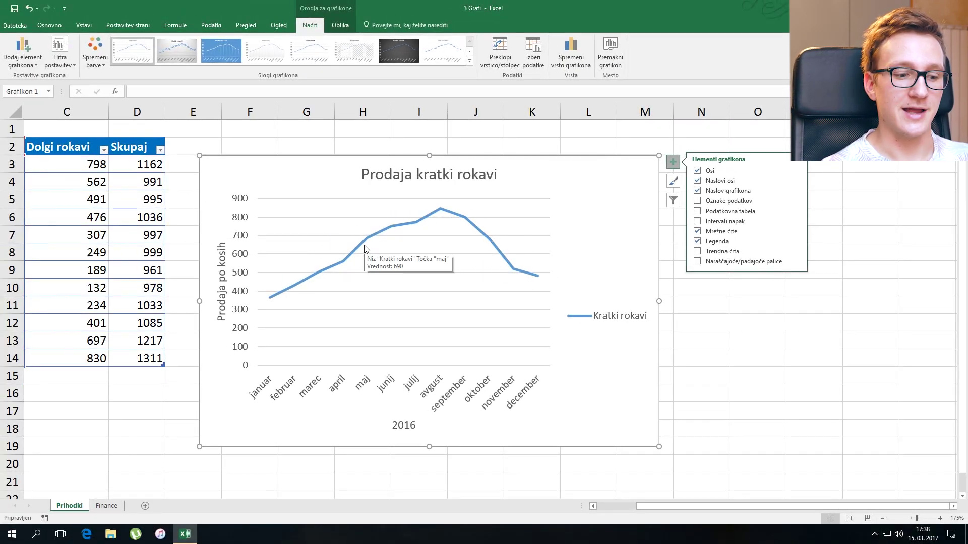
click(620, 234)
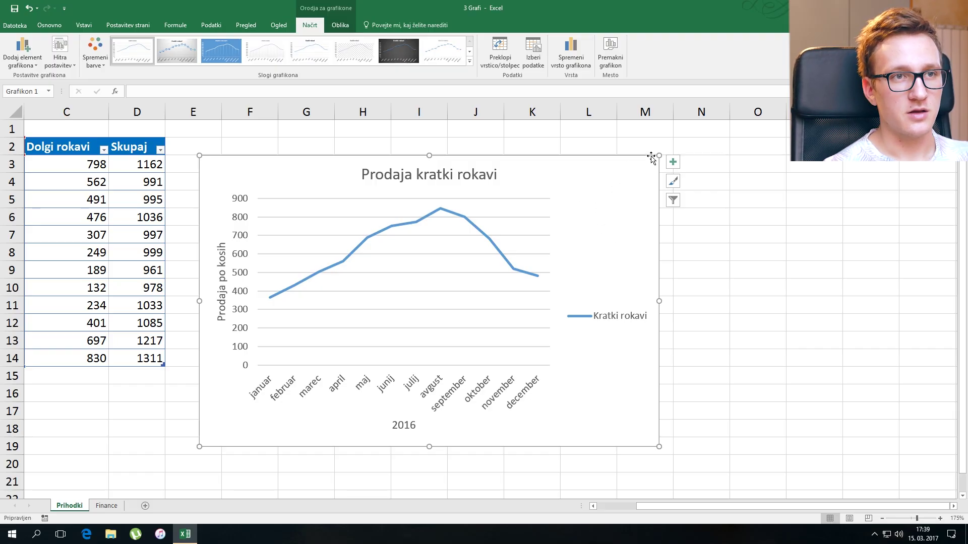
Add a linear trendline to the short-sleeve line chart.
click(674, 163)
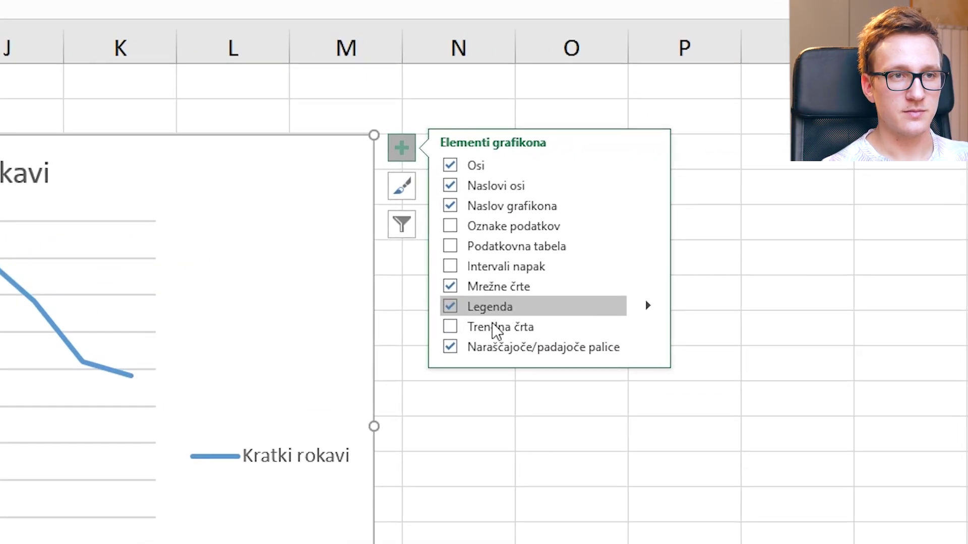
click(697, 252)
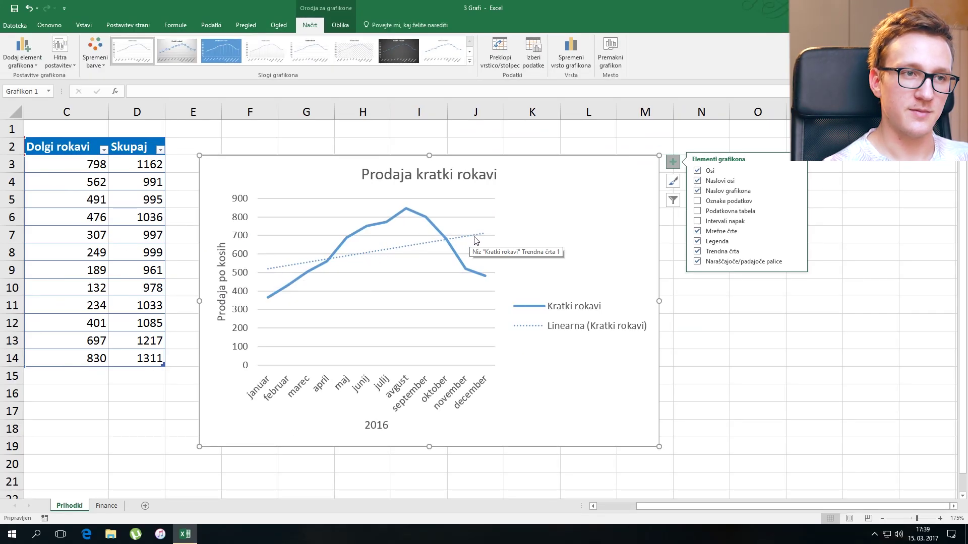
click(623, 228)
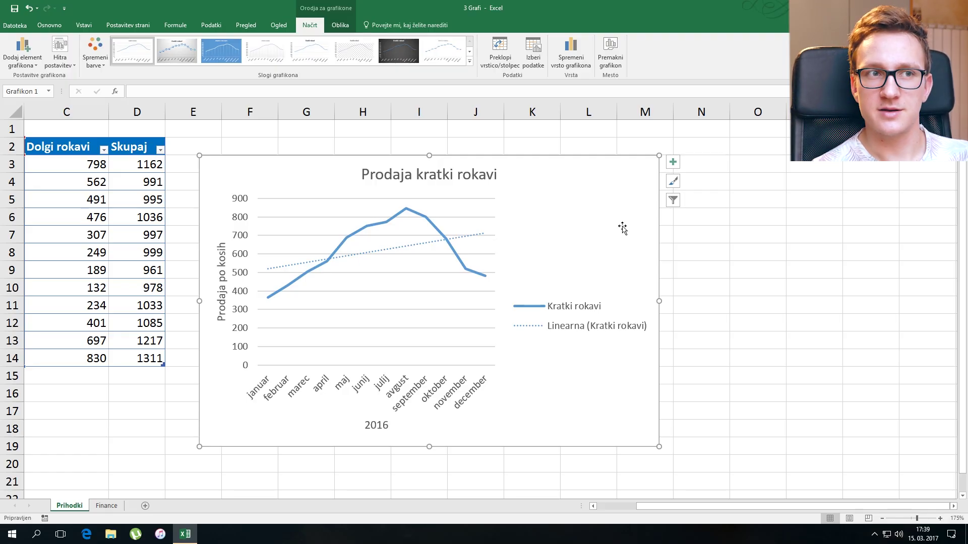
Open the formatting options for the chart's trendline and colour the line red.
right_click(558, 198)
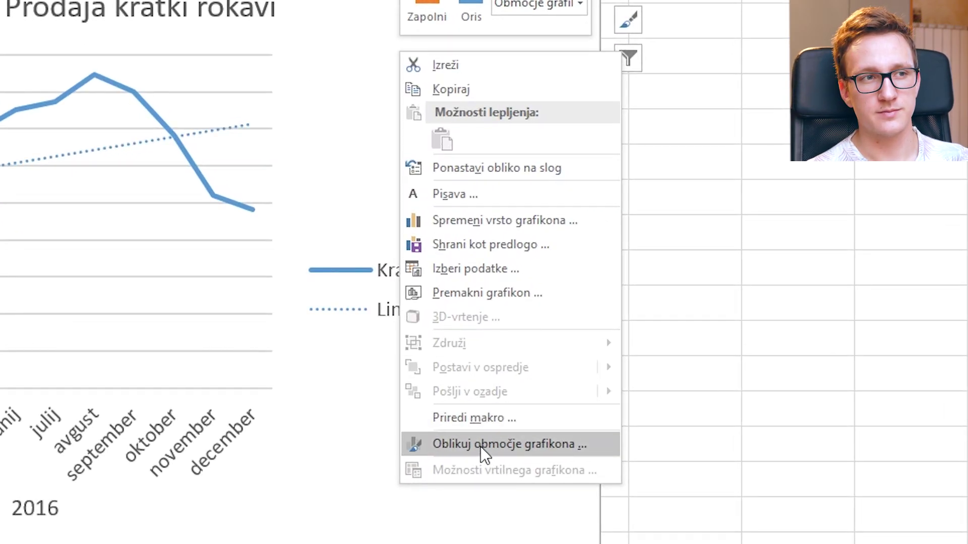
click(479, 447)
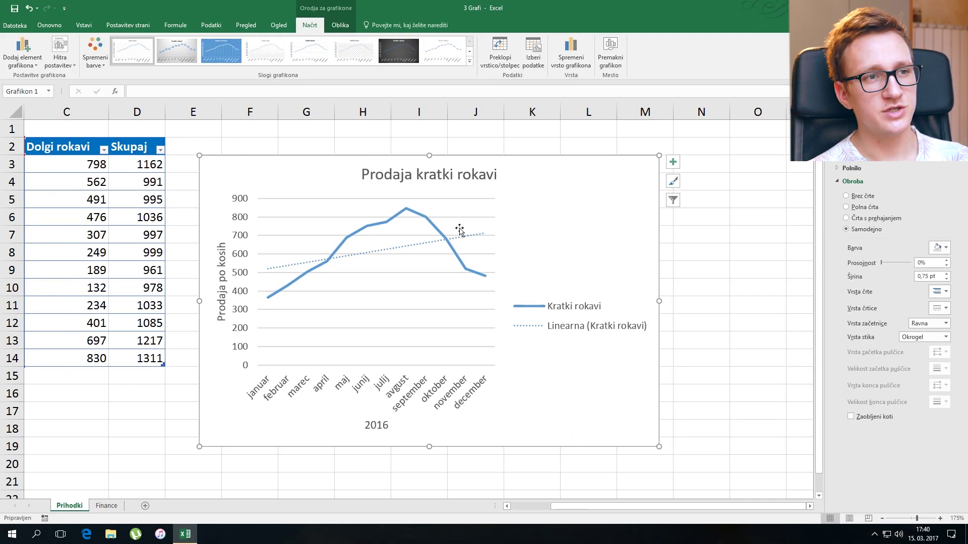
click(461, 240)
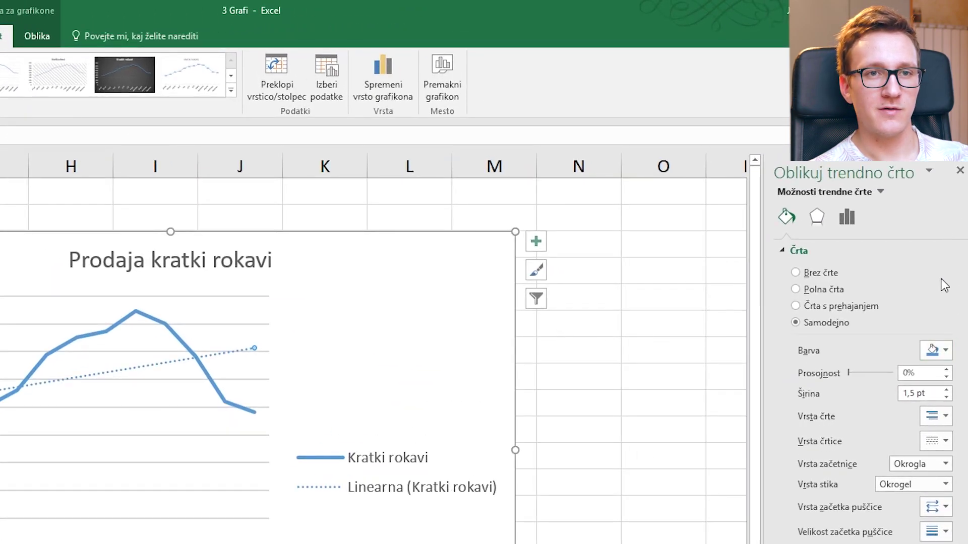
click(938, 352)
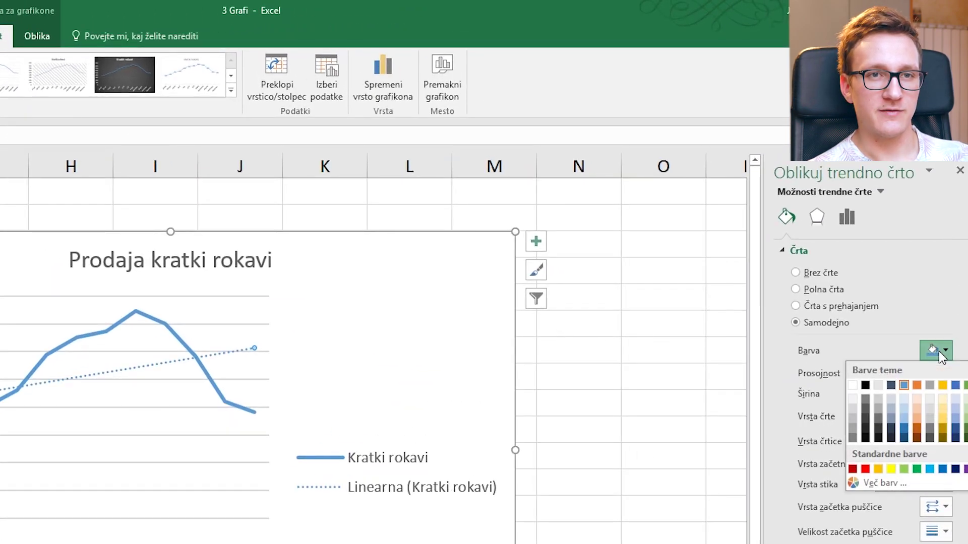
click(867, 466)
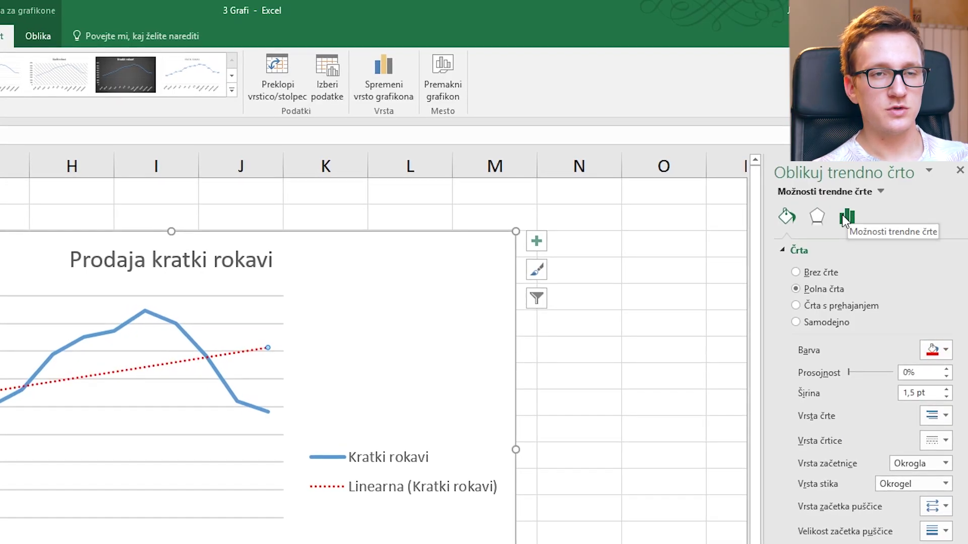
Change the trendline type to polynomial (Polinomska) with order 3.
click(848, 221)
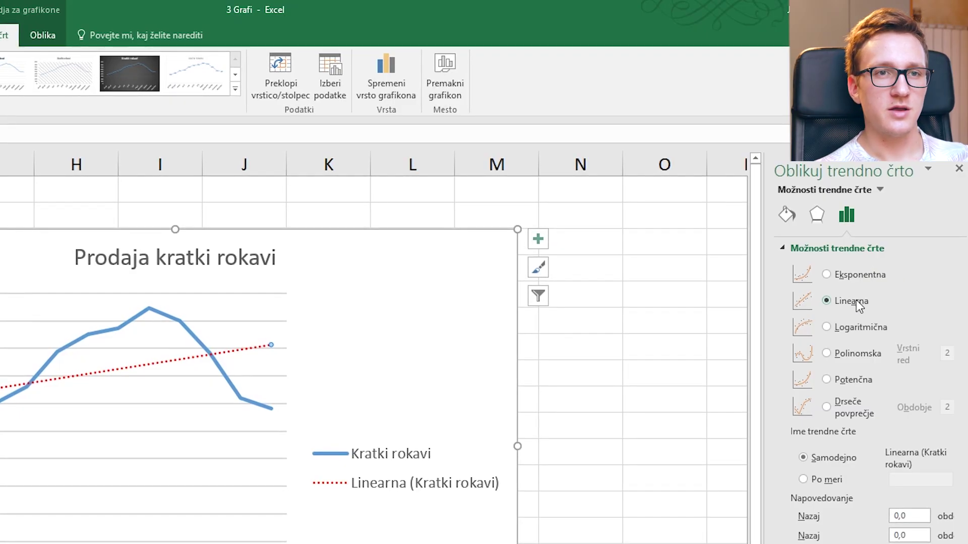
click(861, 360)
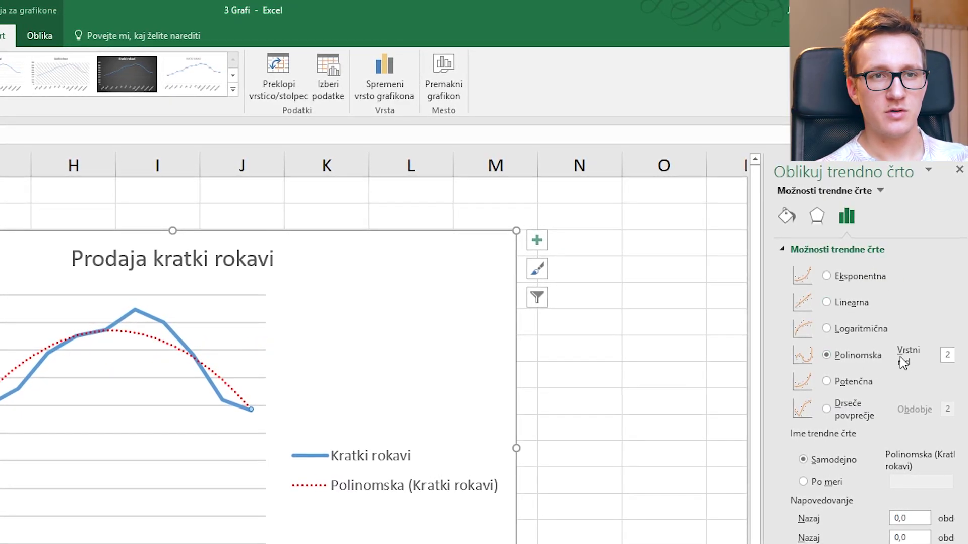
double_click(949, 355)
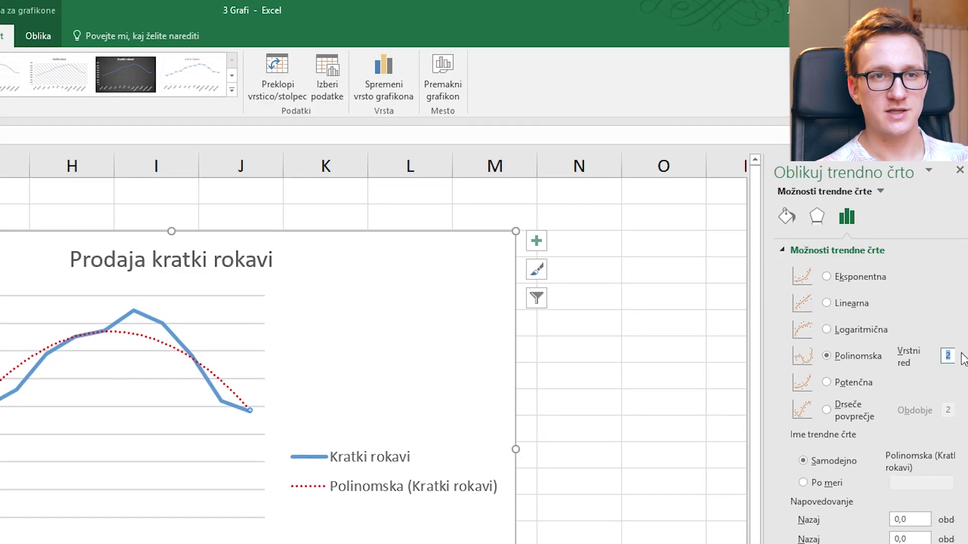
text(3)
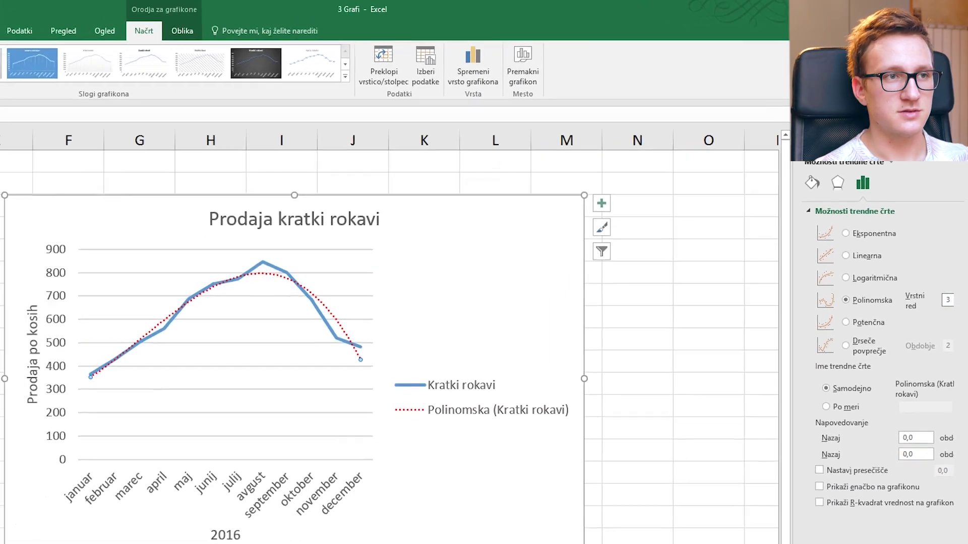
Move the short-sleeve line chart farther from the table to free the space beside it.
drag(285, 284, 643, 201)
click(639, 508)
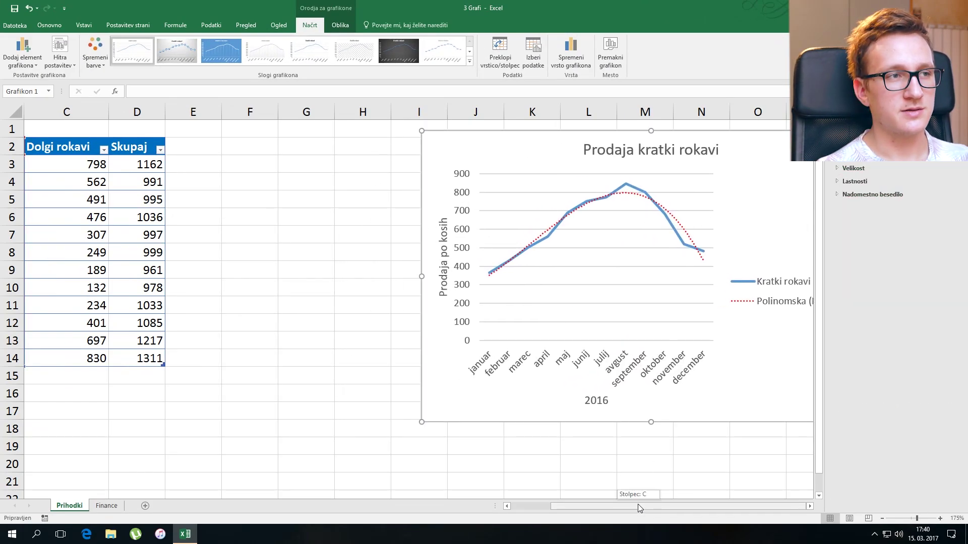
drag(639, 508, 599, 508)
Insert a line chart from the Mesec, Kratki rokavi and Dolgi rokavi columns, range A2:C14.
click(224, 146)
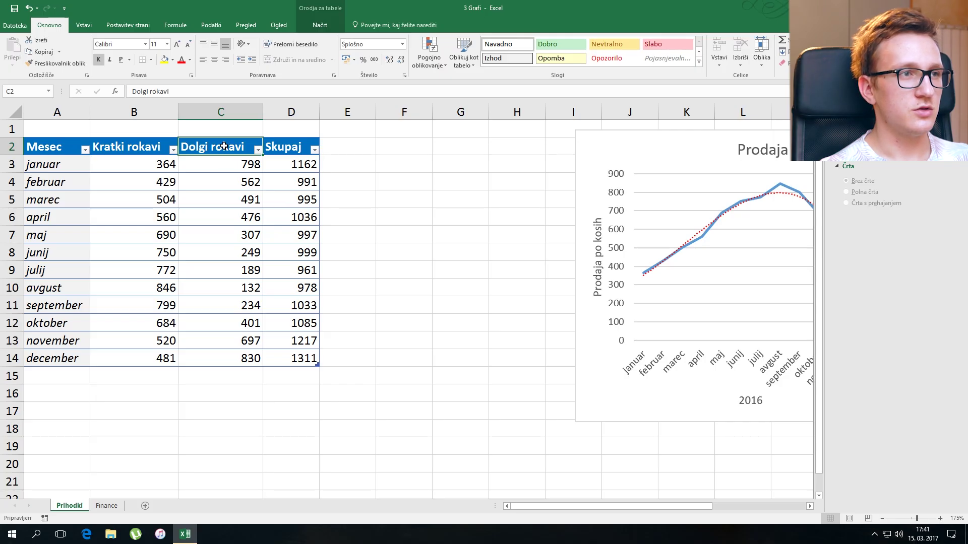
drag(224, 146, 129, 225)
drag(83, 305, 54, 359)
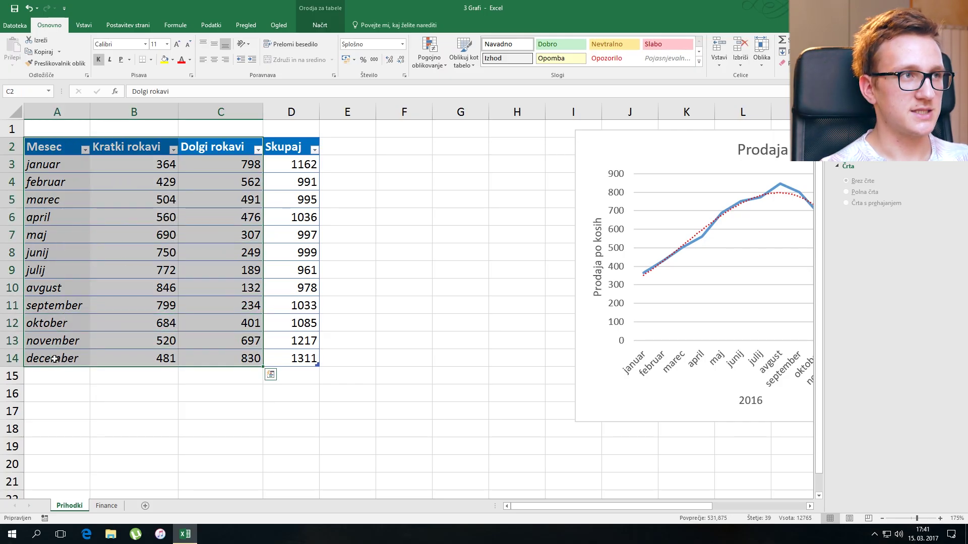
click(81, 25)
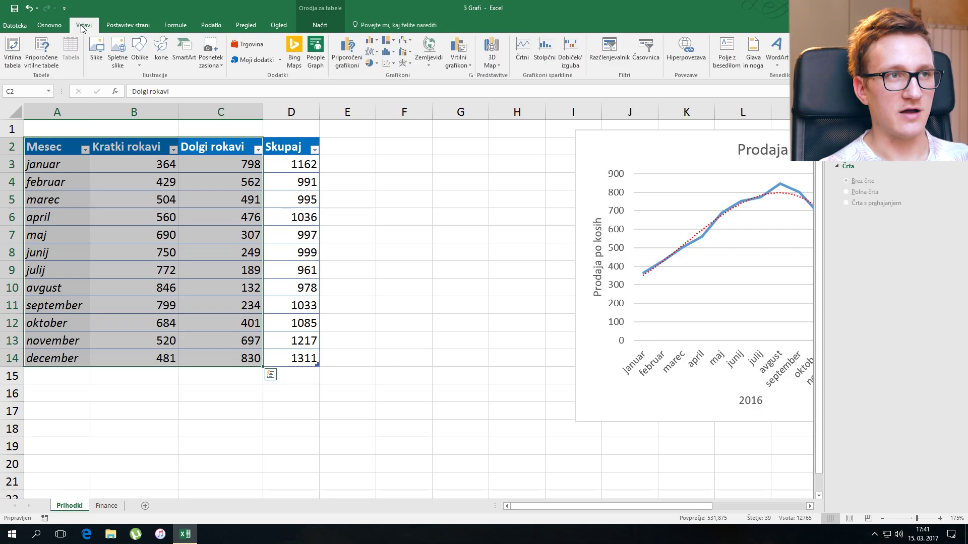
click(373, 52)
click(379, 86)
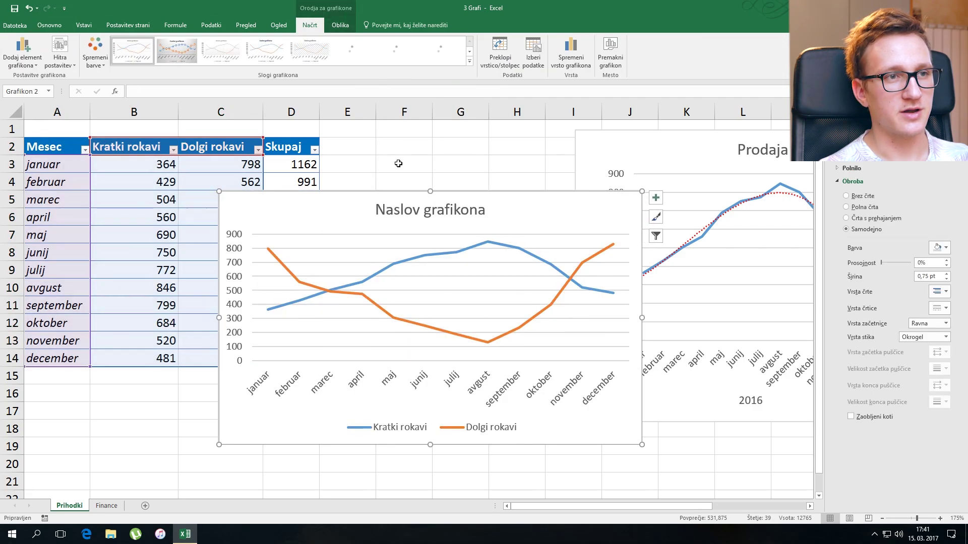
Set the new chart's title to "Prodaja kratki rokavi vs. dolgi rokavi".
drag(502, 209, 524, 218)
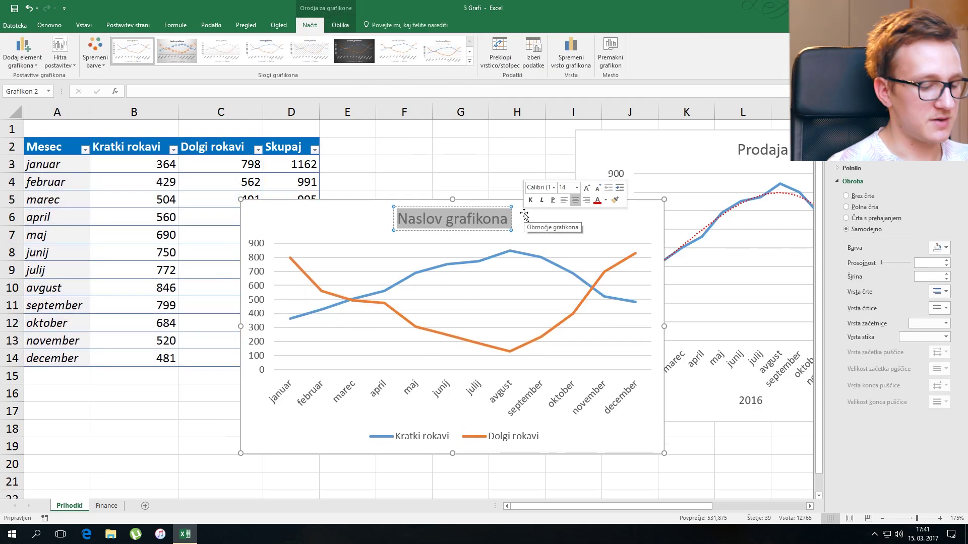
text(P)
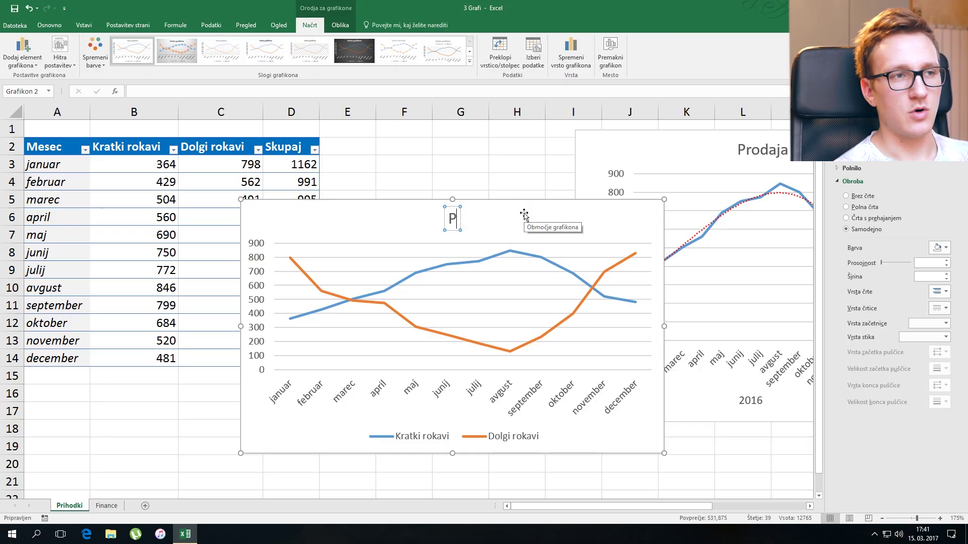
text(rodaja kr)
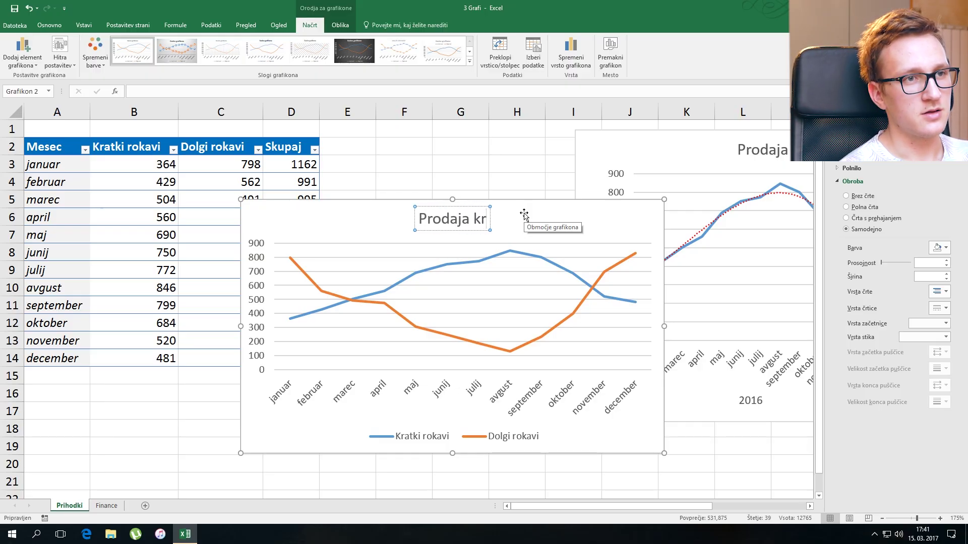
text(atki rokavi vs)
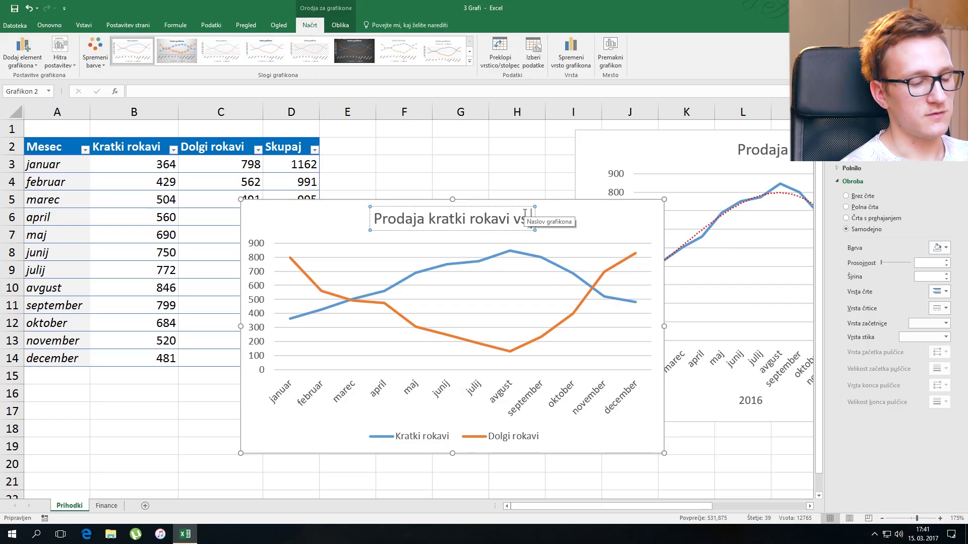
text(. dolgi rok)
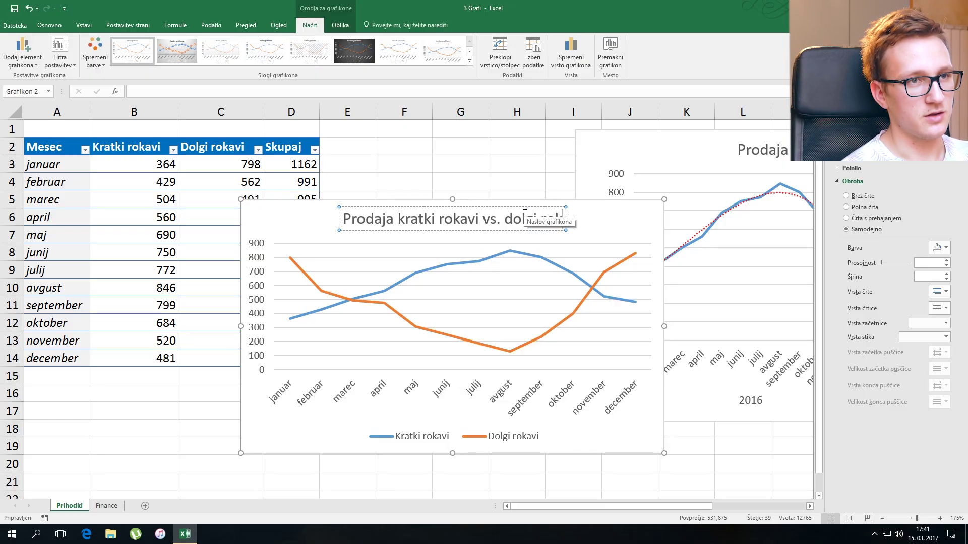
text(avi)
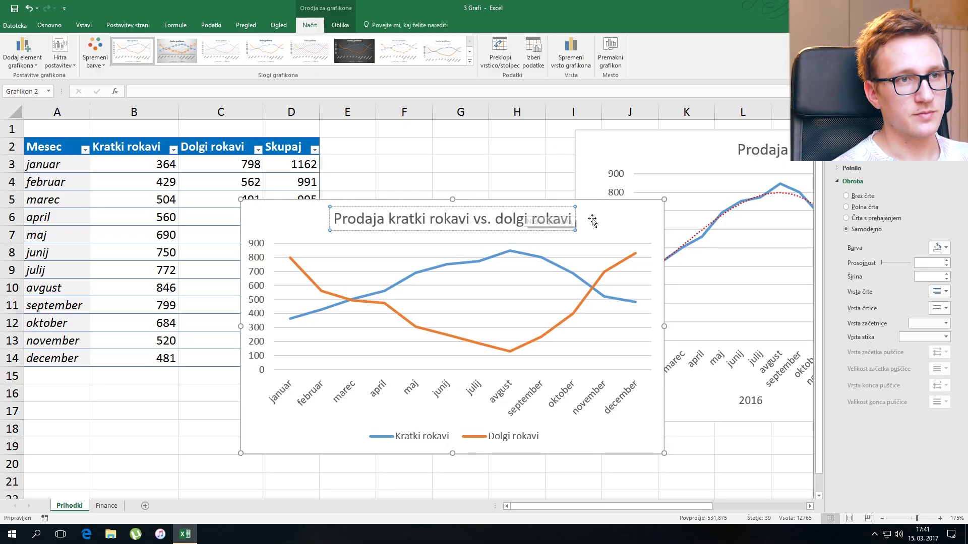
click(310, 324)
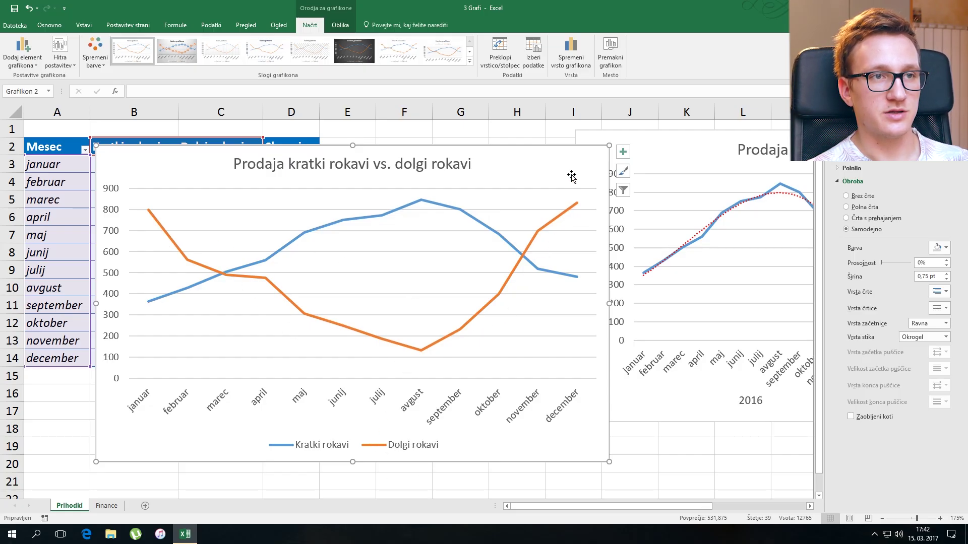
click(623, 155)
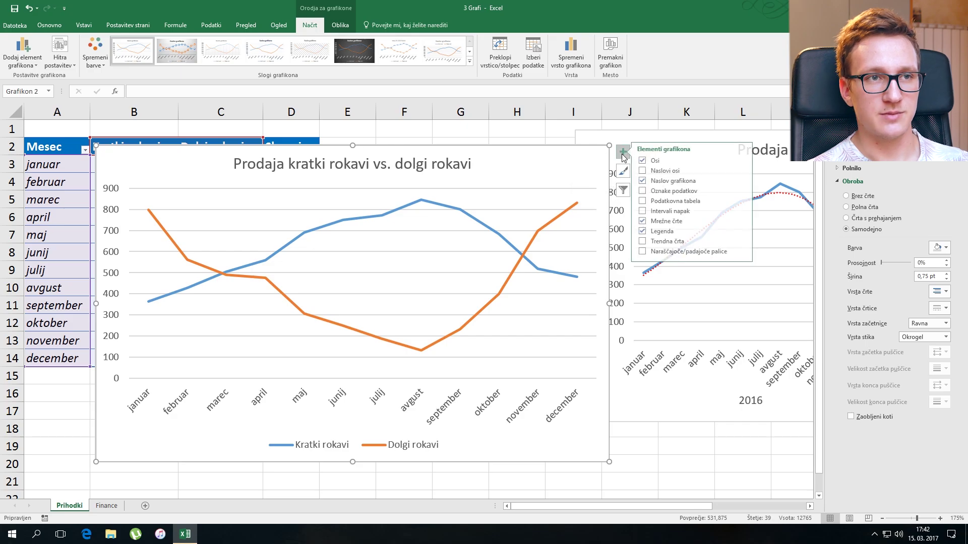
click(648, 232)
click(647, 232)
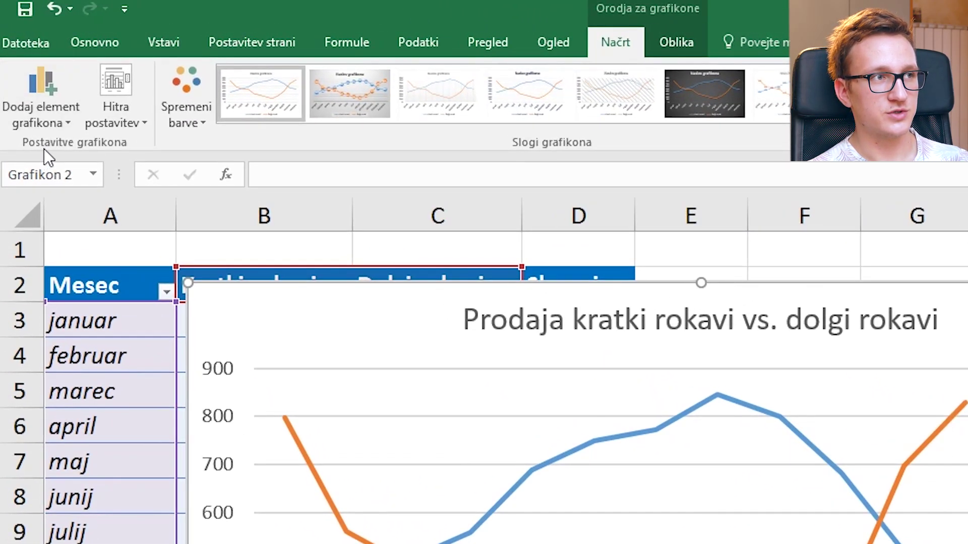
click(128, 119)
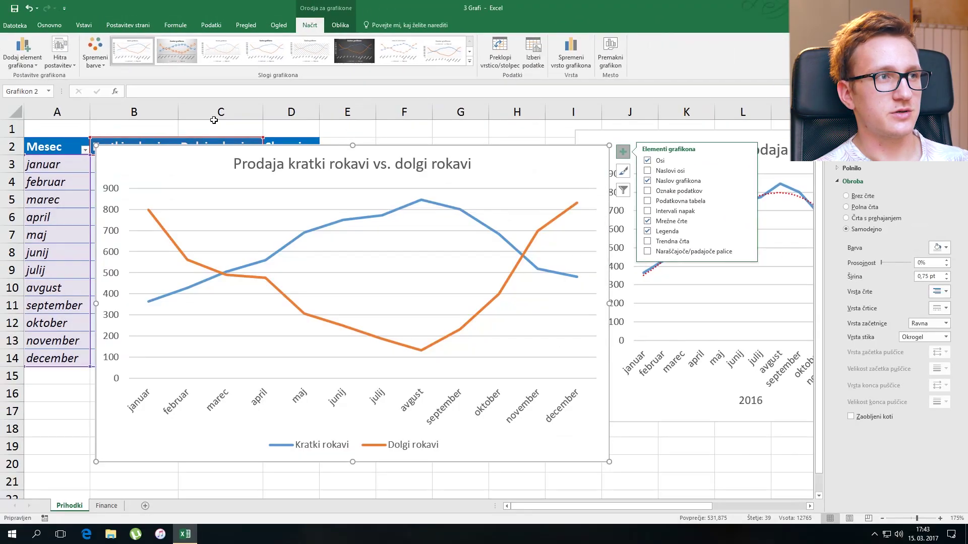
Move the two-line chart clear of the table and add an automatic sum of the Kratki rokavi column in B15.
drag(144, 167, 684, 158)
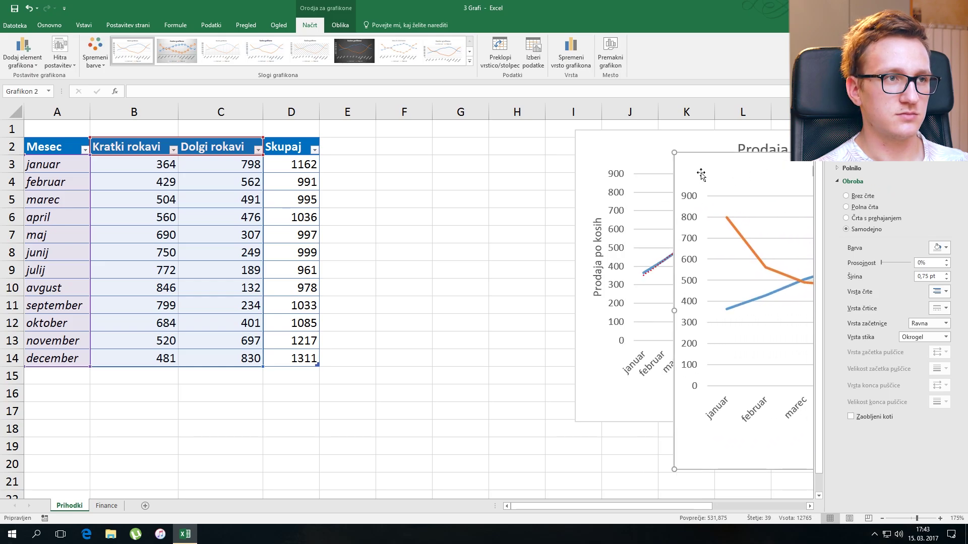
click(169, 379)
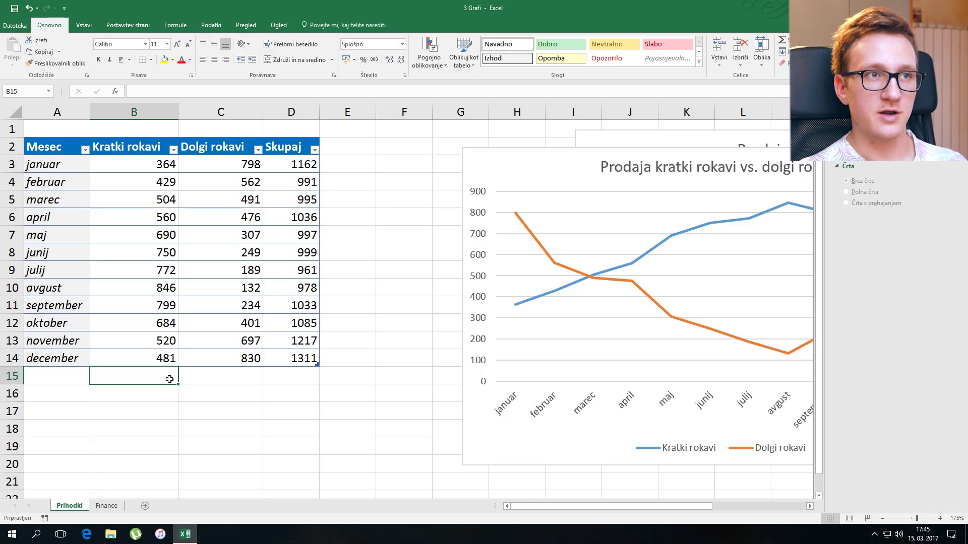
click(196, 377)
click(148, 379)
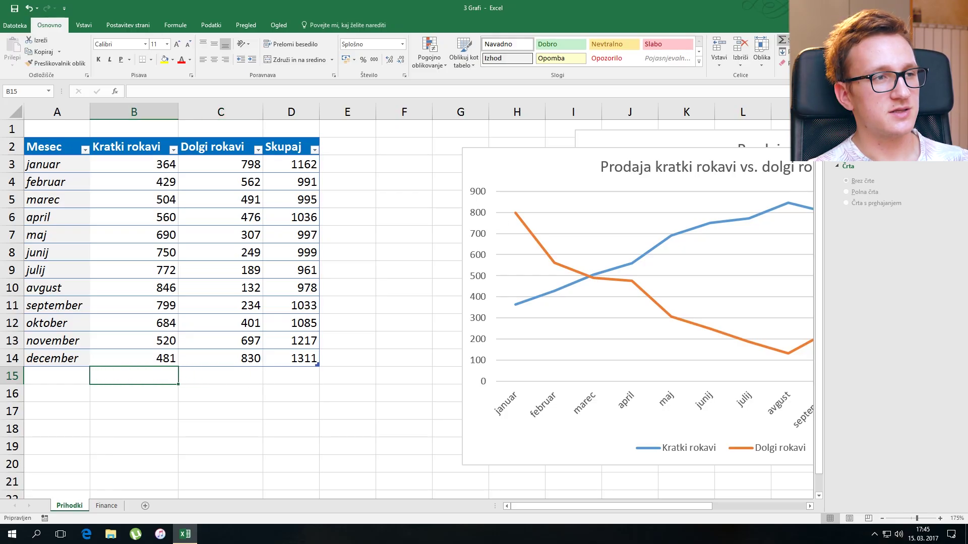
click(782, 40)
Set the total cell C15 under Dolgi rokavi to the sum function (Vsota).
click(222, 375)
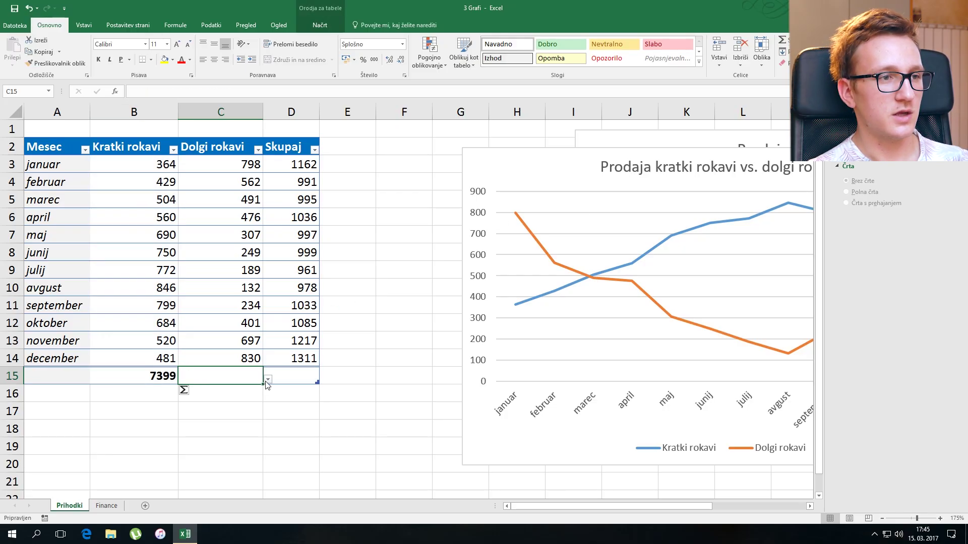
click(268, 382)
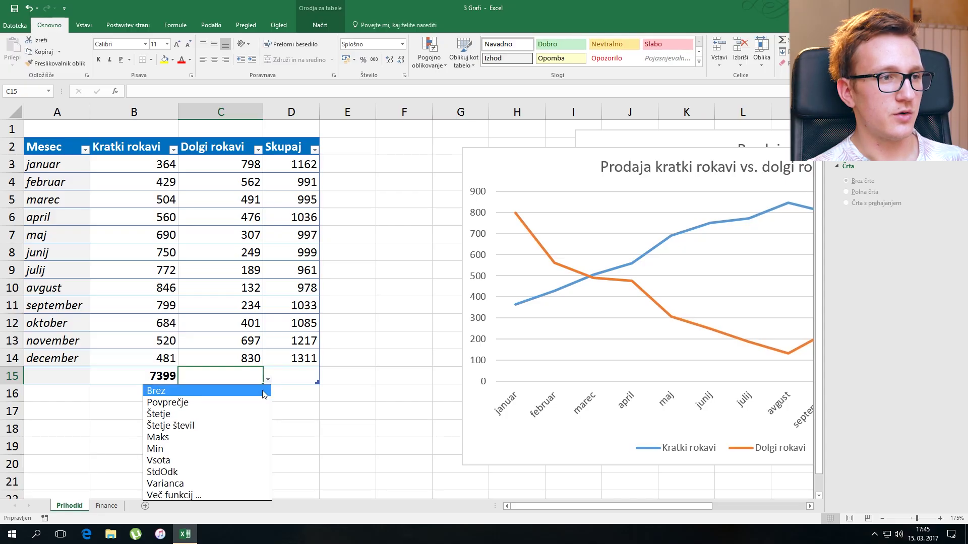
click(260, 460)
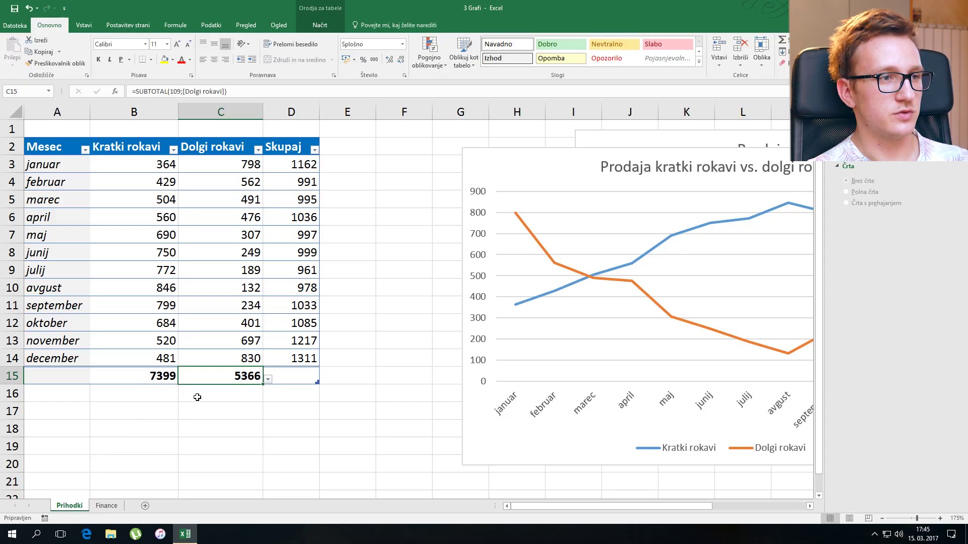
Insert a 2-D pie chart from the totals in B15:C15 and switch its rows and columns.
drag(141, 375, 210, 379)
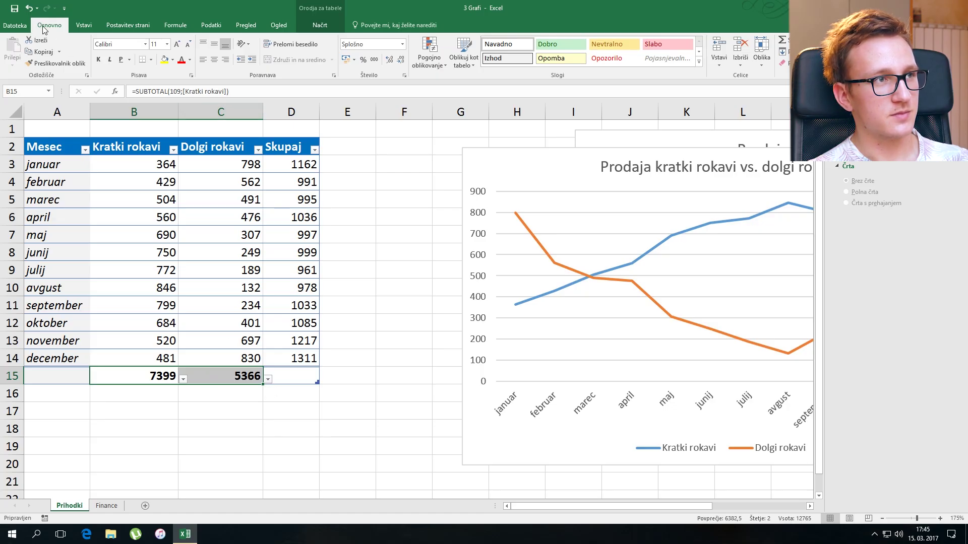
click(81, 25)
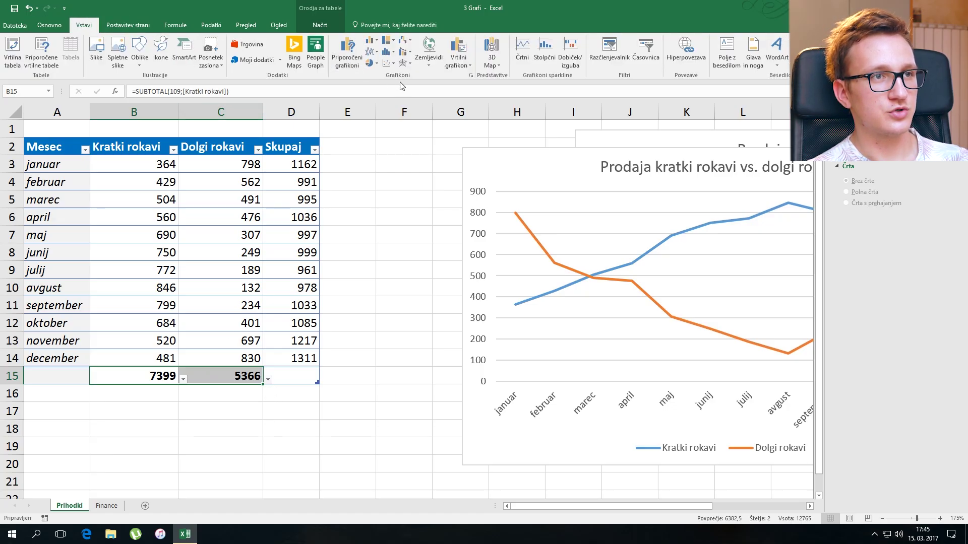
click(374, 64)
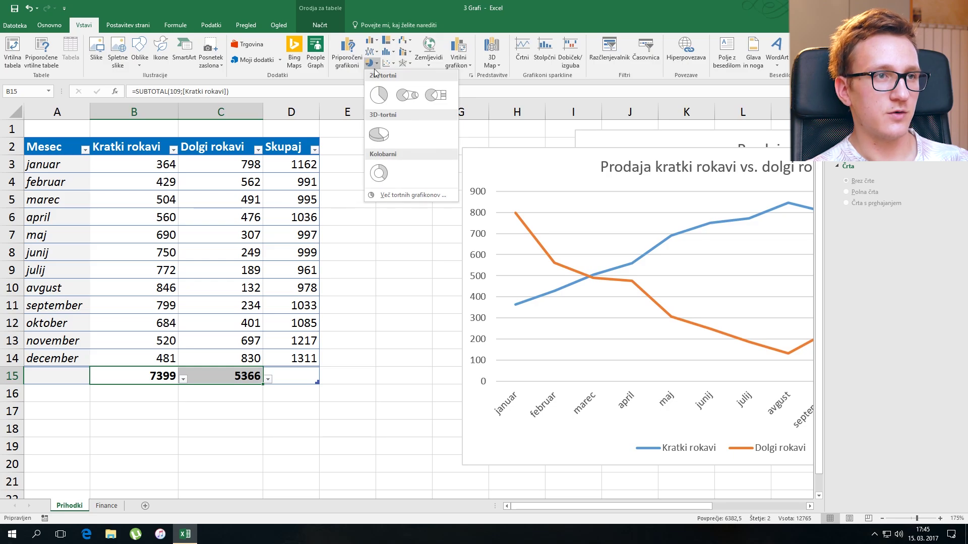
click(379, 94)
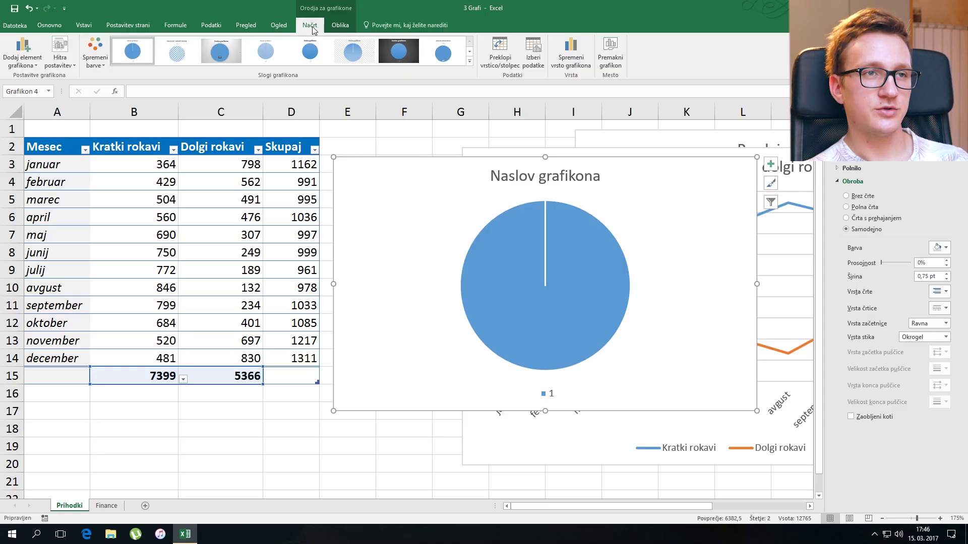
click(499, 56)
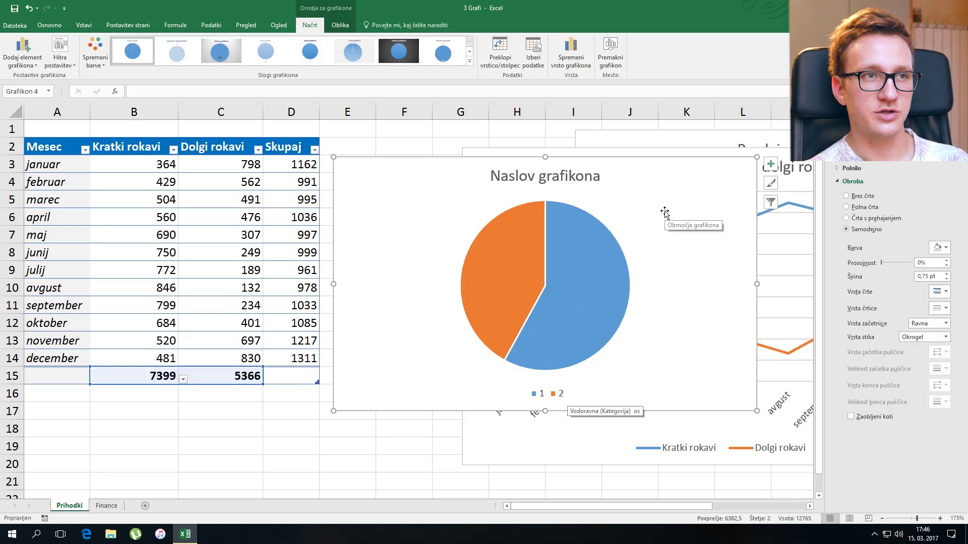
Set the pie chart's category labels to the Kratki rokavi and Dolgi rokavi headers in B2:C2.
click(536, 47)
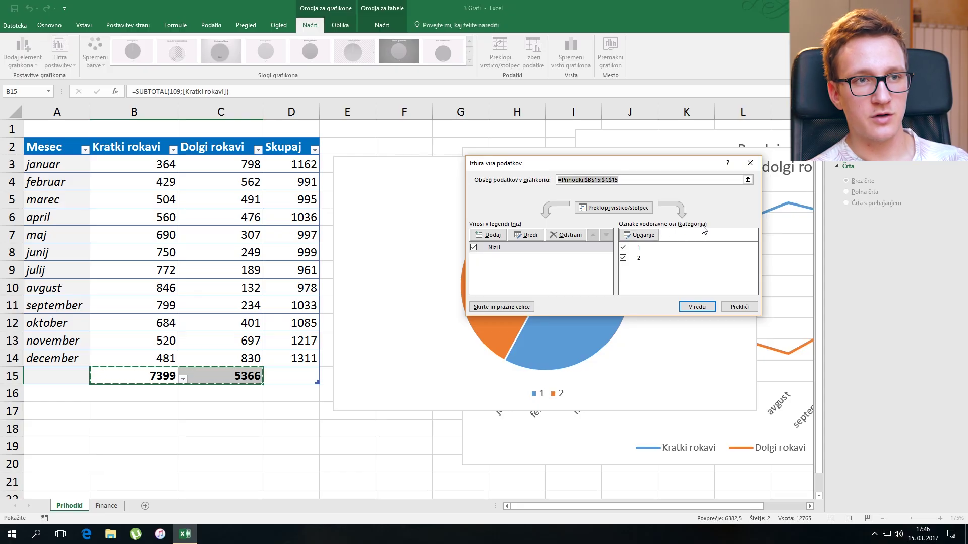
click(639, 235)
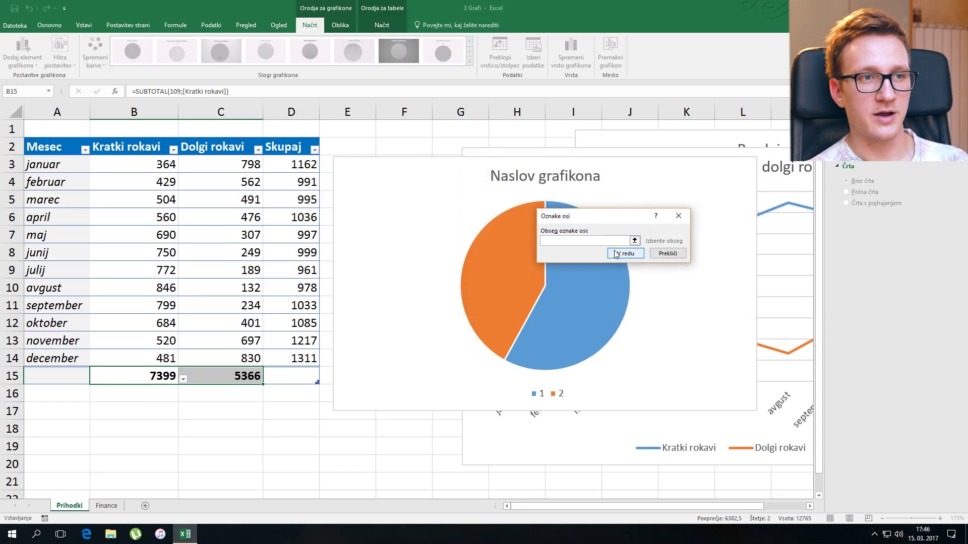
drag(116, 147, 198, 147)
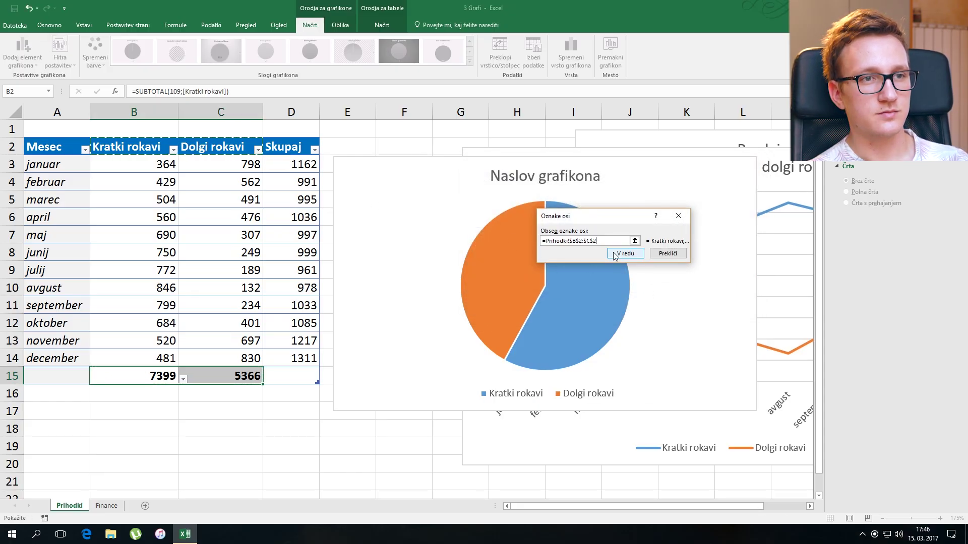
click(614, 255)
click(697, 307)
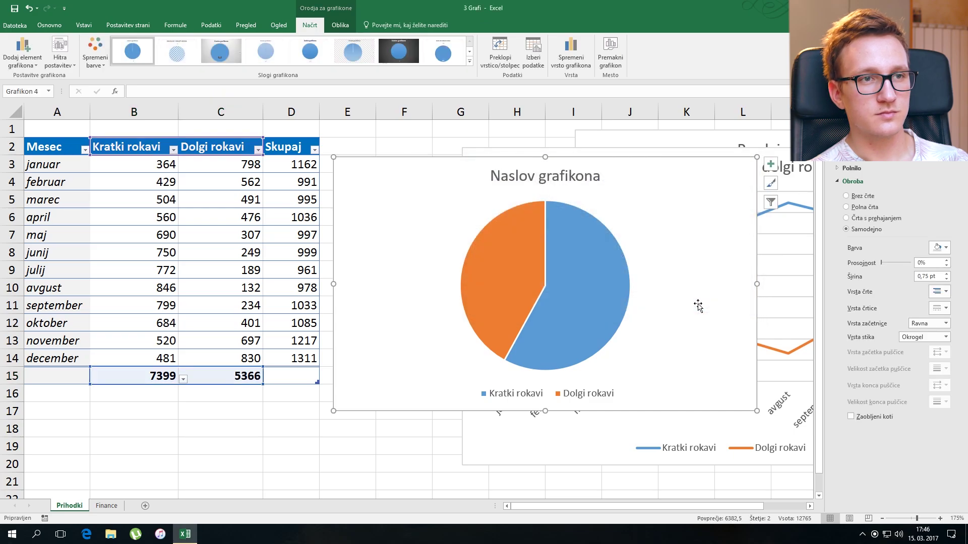
Shift the pie chart over the table and move the two-line chart slightly down on the Prihodki sheet.
drag(719, 201, 547, 223)
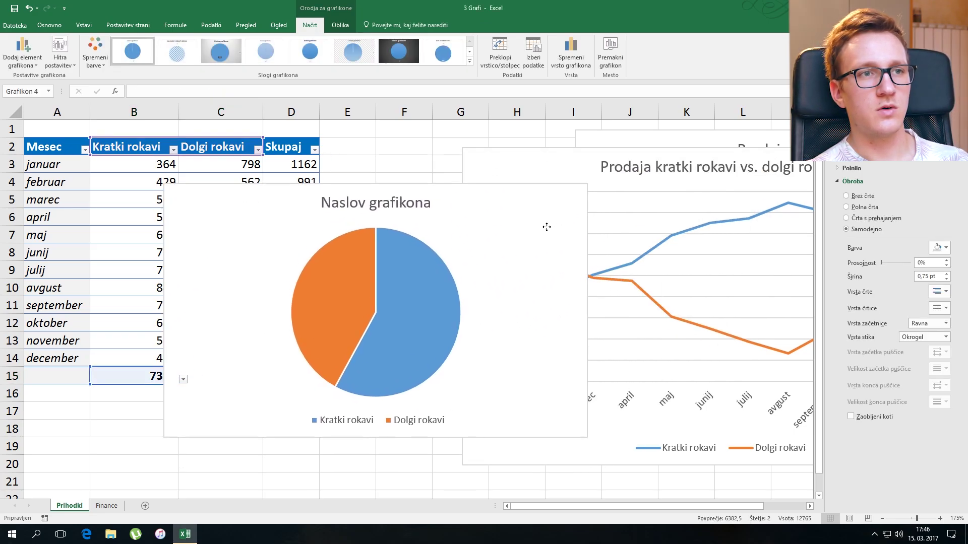
drag(590, 174, 561, 193)
click(247, 214)
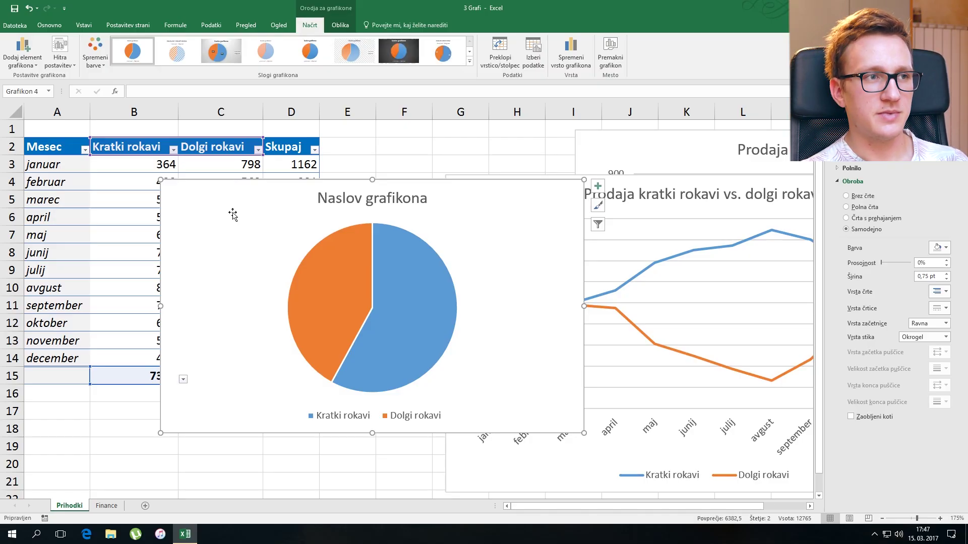
Move the pie chart to a new sheet named "Tortni grafikon".
right_click(233, 214)
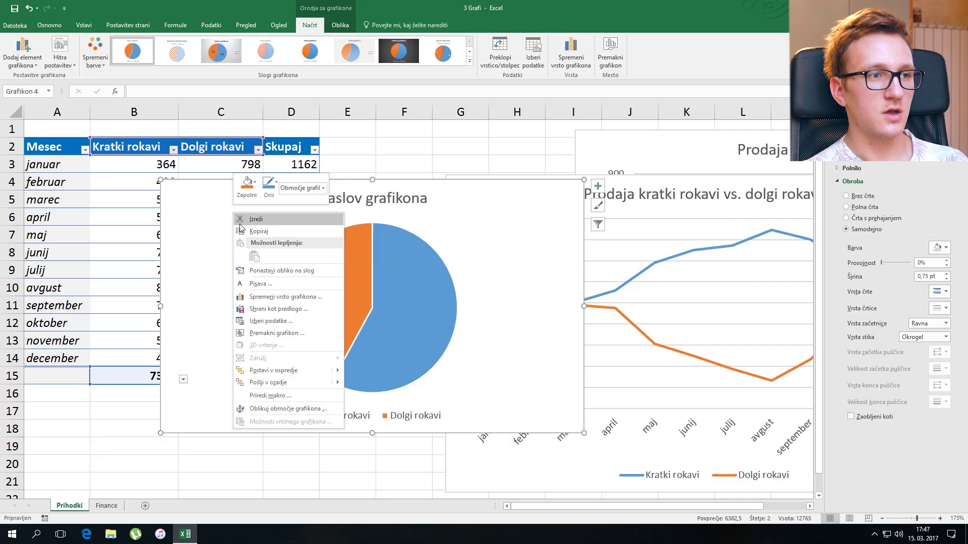
click(296, 334)
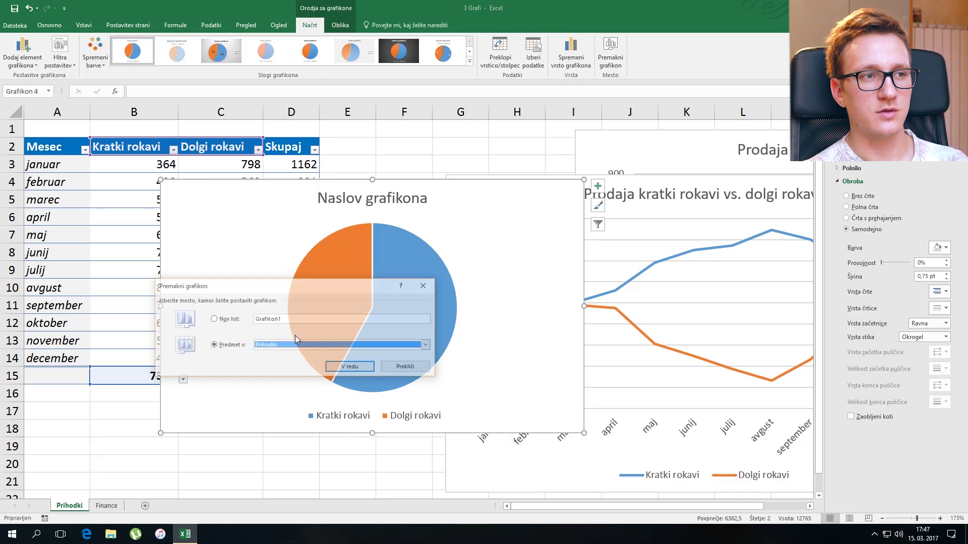
click(224, 320)
text(Tortni g)
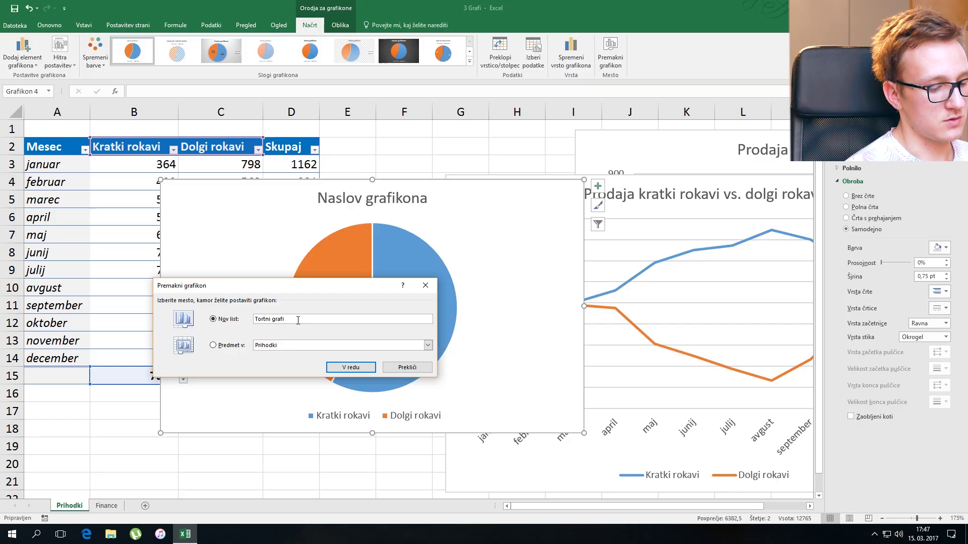
click(351, 367)
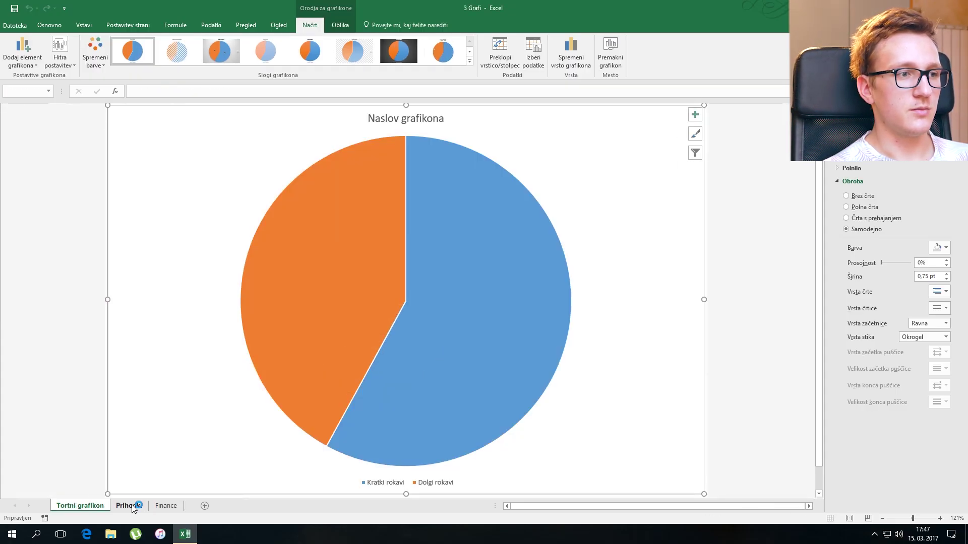
Set the January Kratki rokavi value in B3 of Prihodki to 100 and check the pie chart on its own sheet.
click(128, 505)
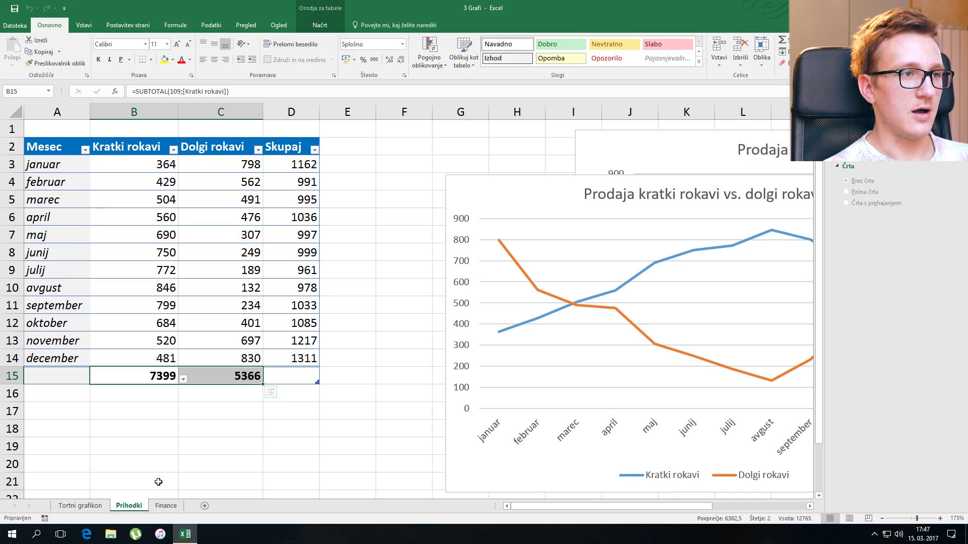
click(159, 171)
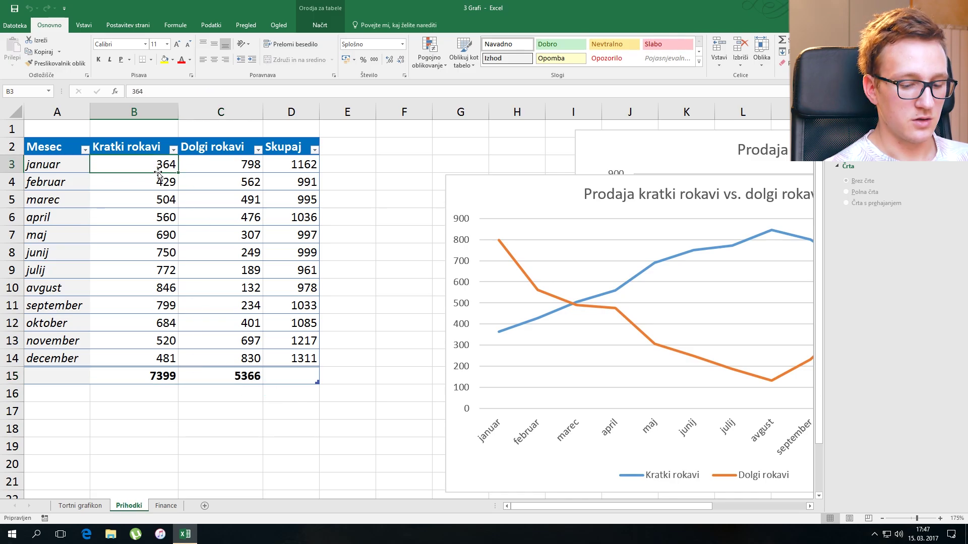
text(100)
key(Return)
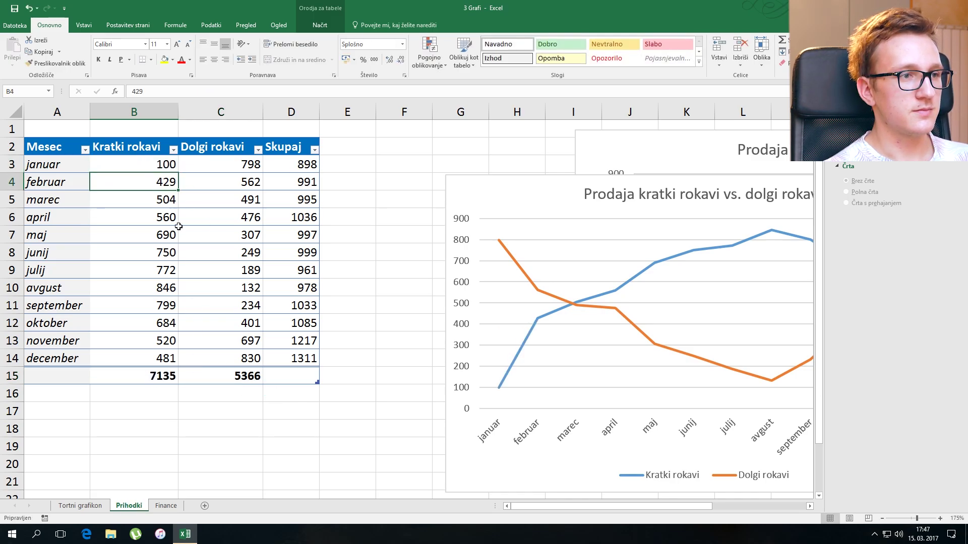
click(80, 506)
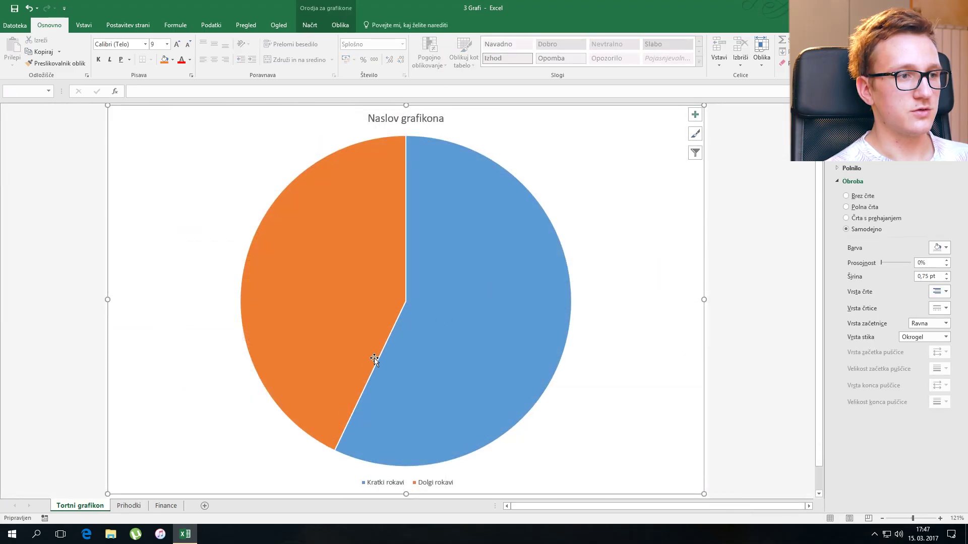
click(130, 506)
Set the May Kratki rokavi value in B7 to 300.
click(124, 240)
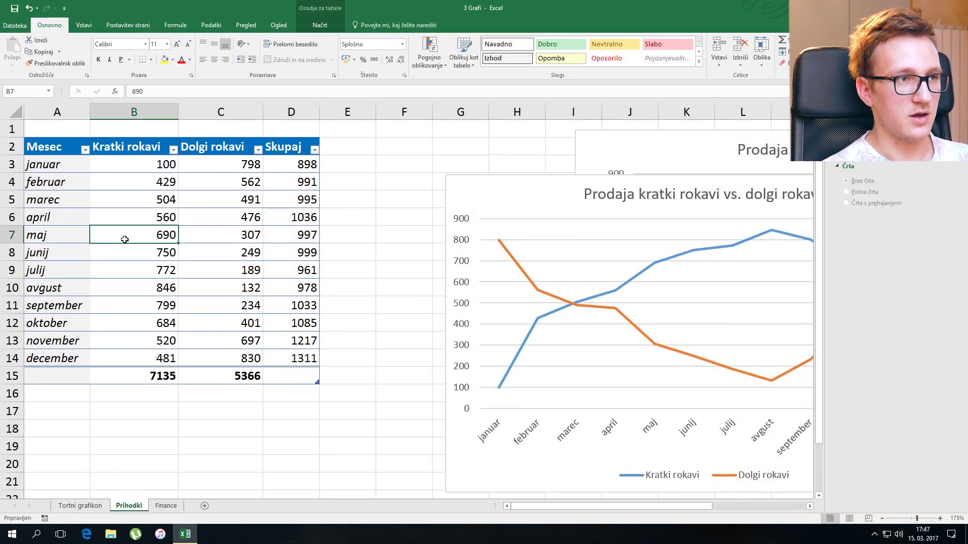
text(300)
key(Return)
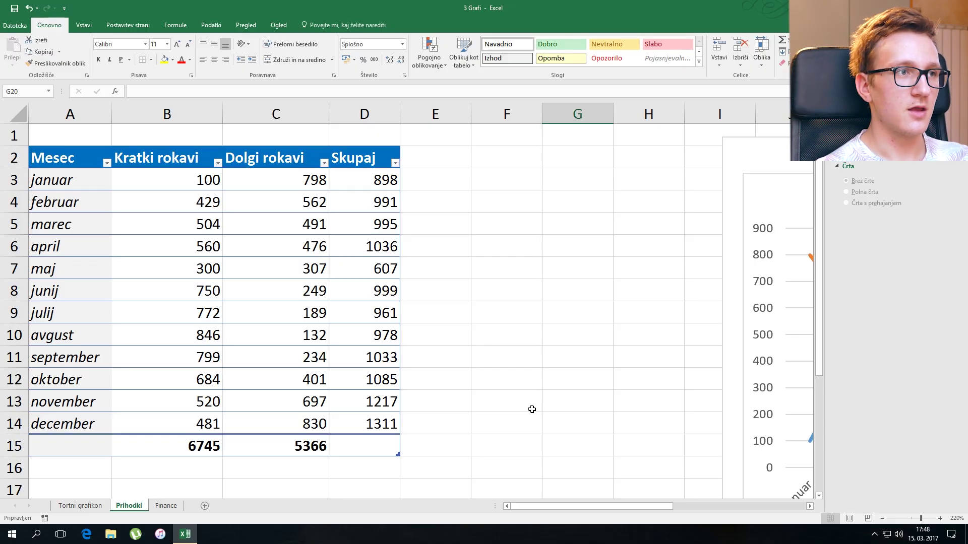
Insert a line sparkline in B16 for the monthly Kratki rokavi values in B3:B14.
drag(193, 187, 180, 413)
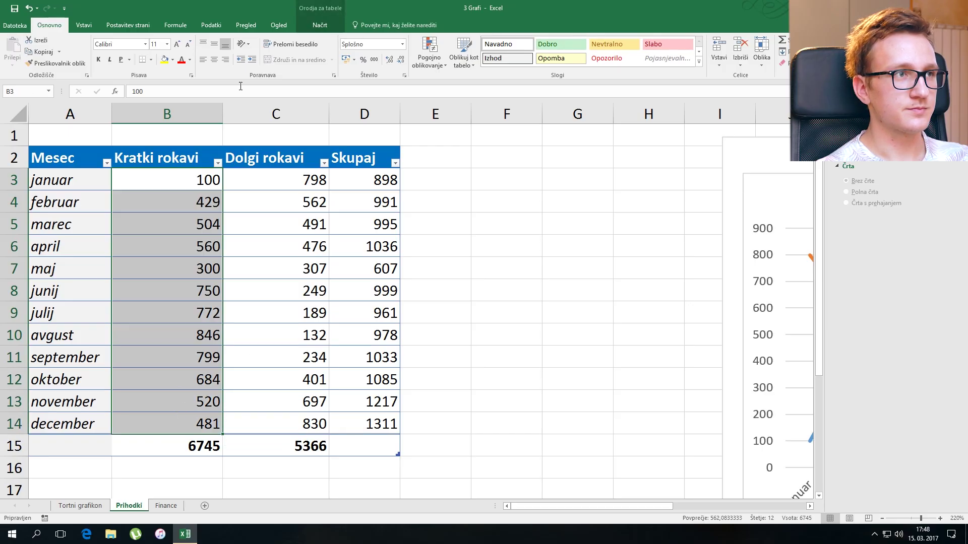
click(85, 26)
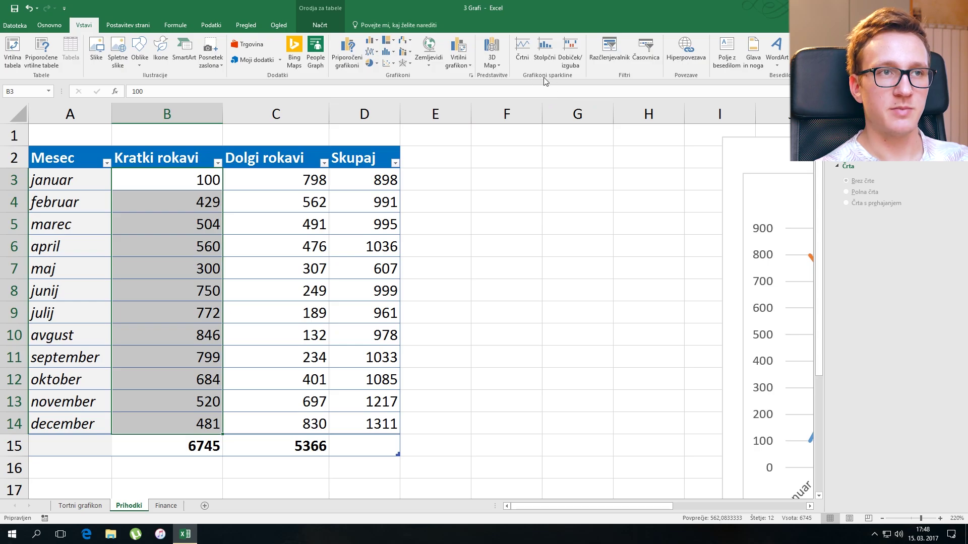
click(524, 50)
click(596, 254)
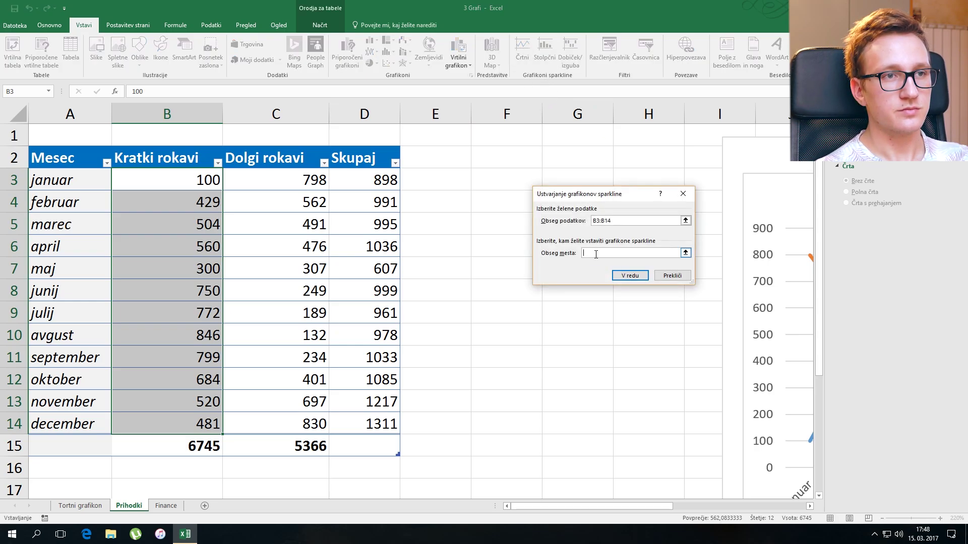
drag(600, 206, 594, 221)
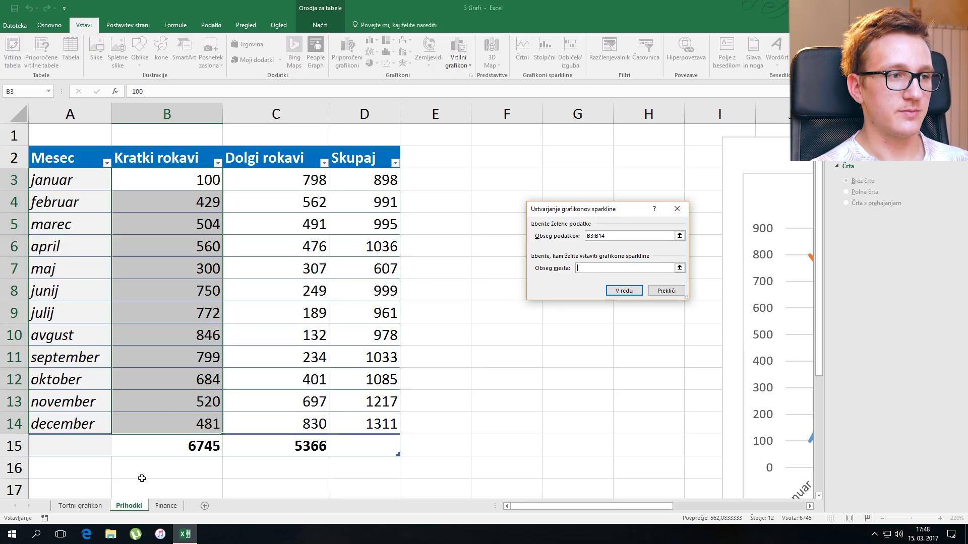
click(162, 470)
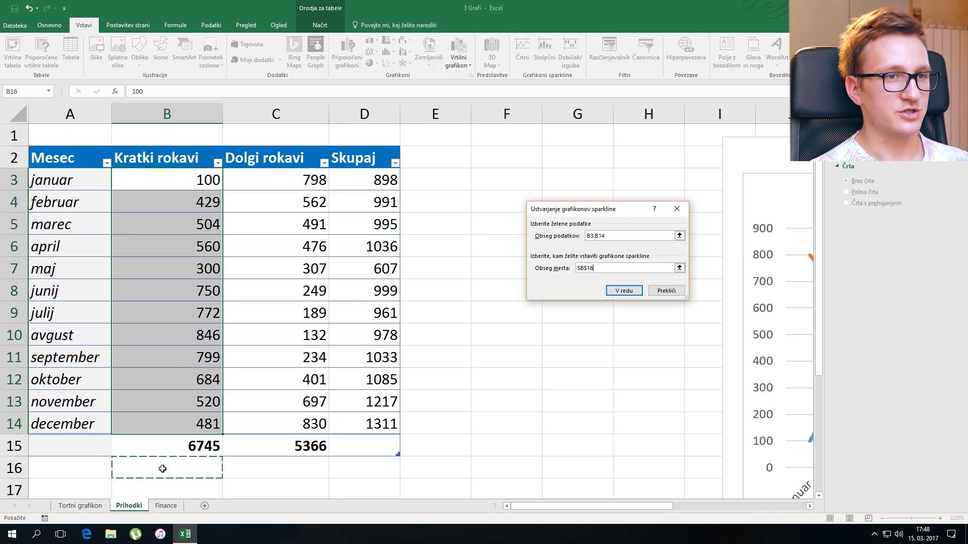
click(204, 200)
Change the May Kratki rokavi value in B7 to 590.
click(206, 270)
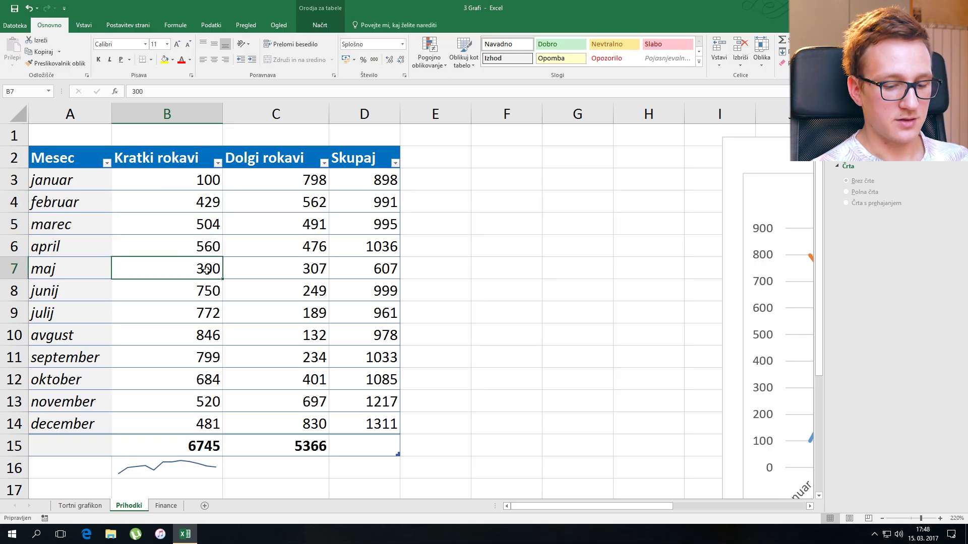
text(590)
key(Return)
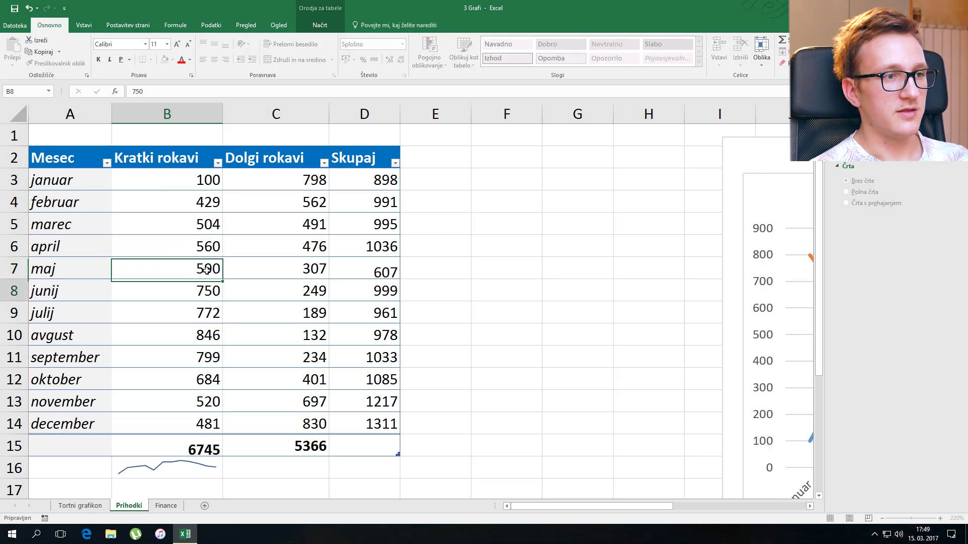
key(Down)
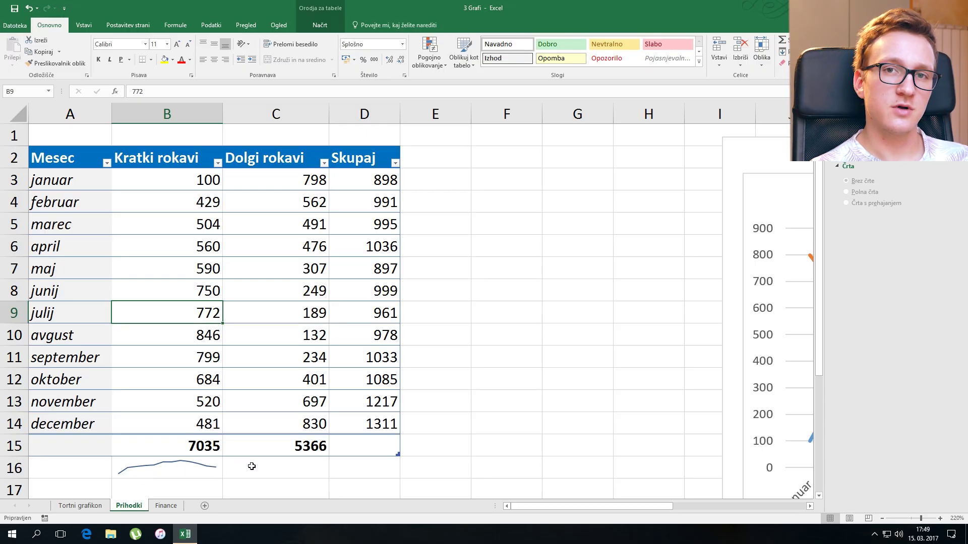
Insert a column sparkline in C16 for the monthly Dolgi rokavi values in C3:C14.
click(282, 425)
drag(302, 180, 316, 430)
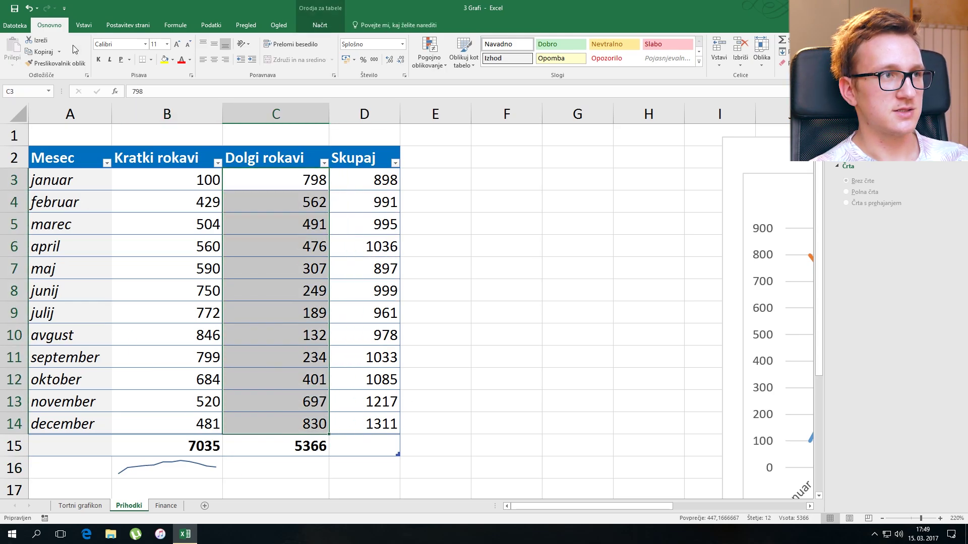
key(alt+n)
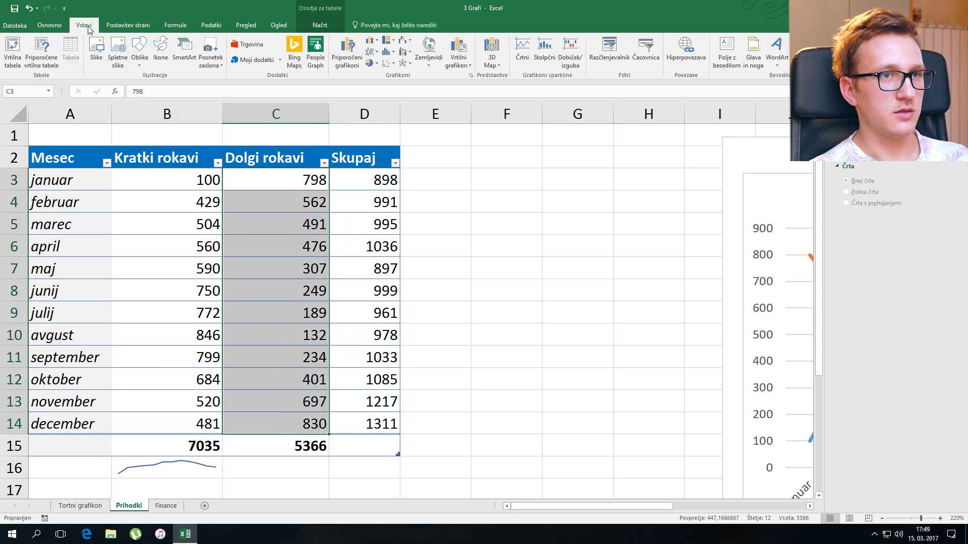
click(545, 49)
key(Return)
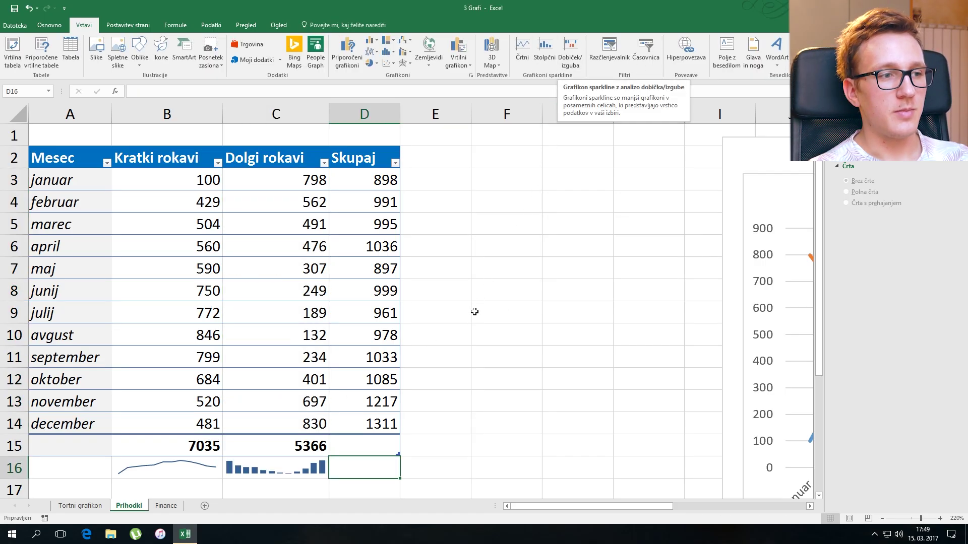
On the Finance sheet, insert a win/loss sparkline in F3 for the 2017 quarterly results in B3:E3.
click(171, 506)
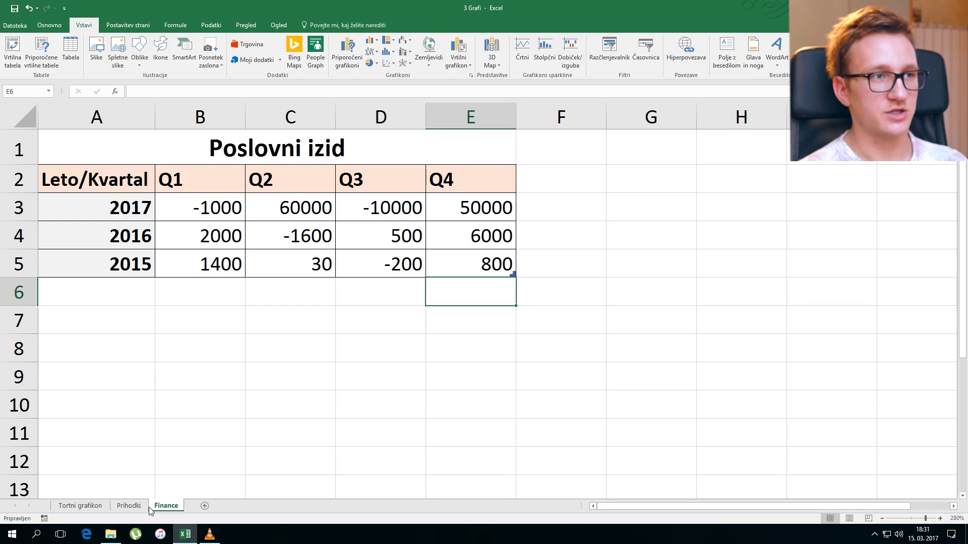
drag(457, 215, 202, 208)
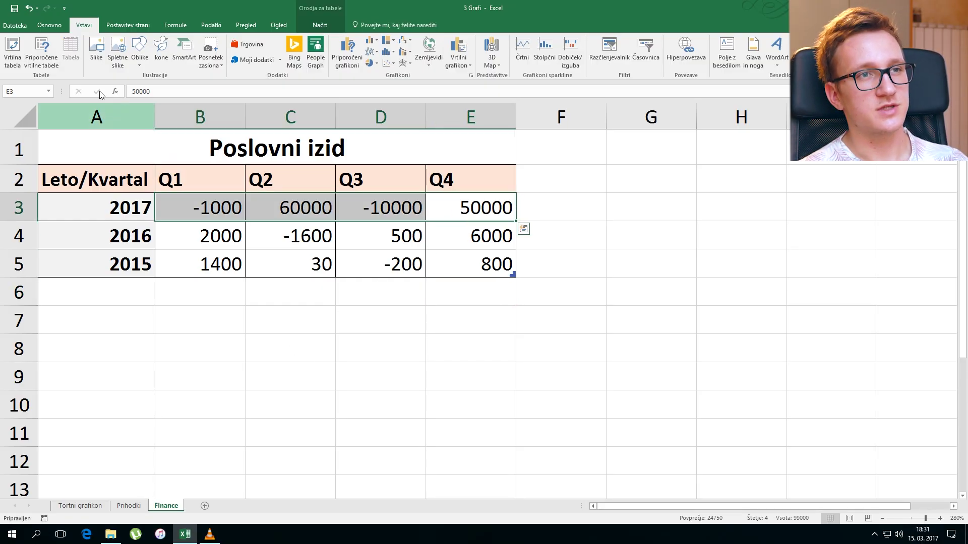
click(563, 56)
click(592, 380)
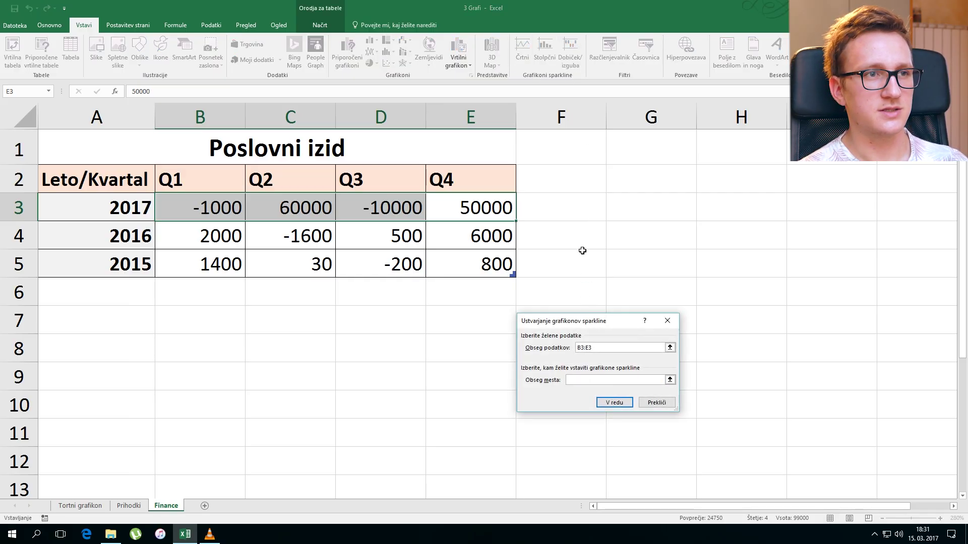
click(568, 207)
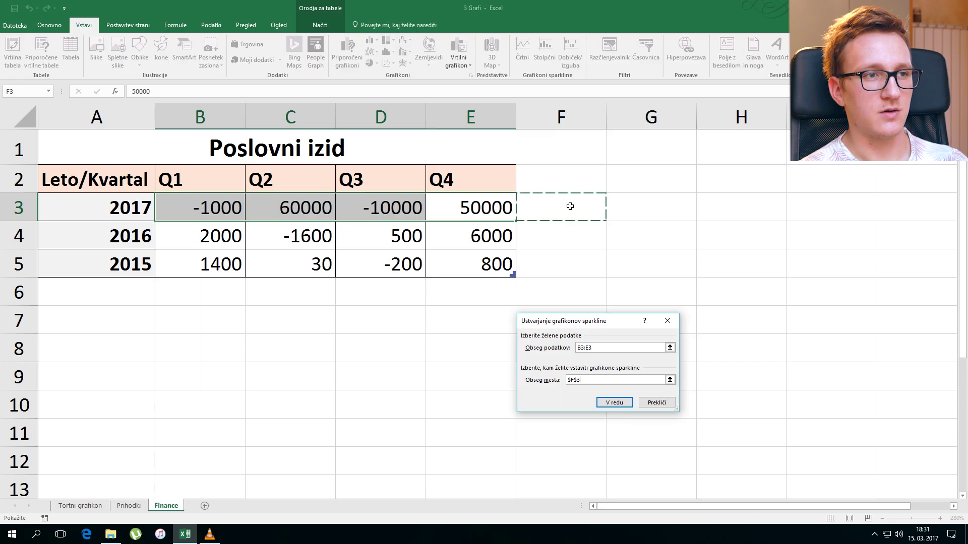
click(610, 404)
click(614, 231)
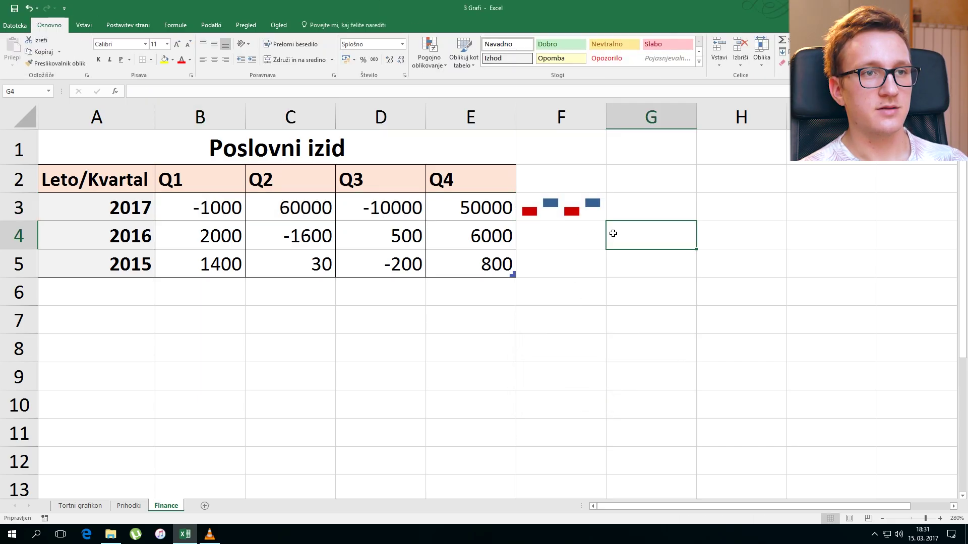
Fill the win/loss sparkline from F3 down to F5 for the 2016 and 2015 rows.
click(595, 215)
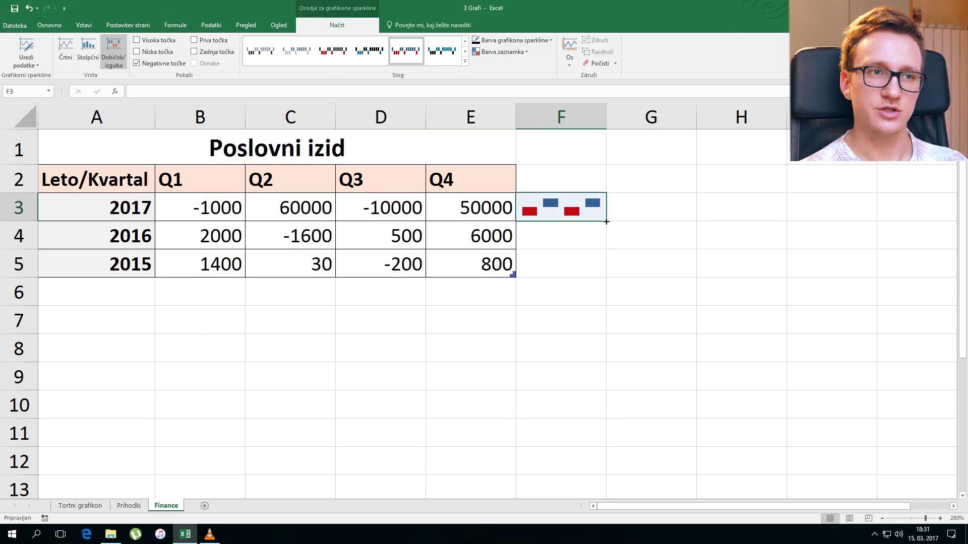
drag(607, 223, 600, 275)
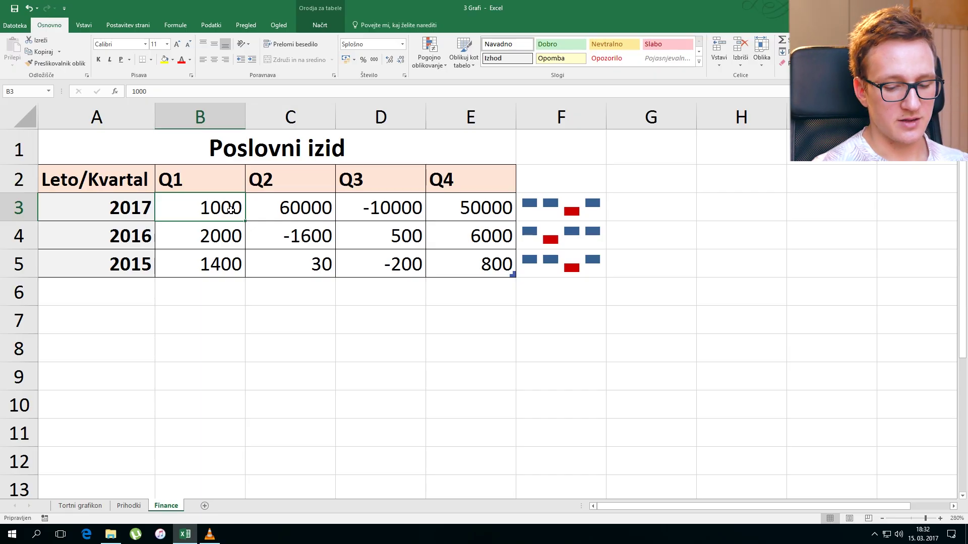
Set the 2017 Q1 value in B3 to -1000.
text(-1000)
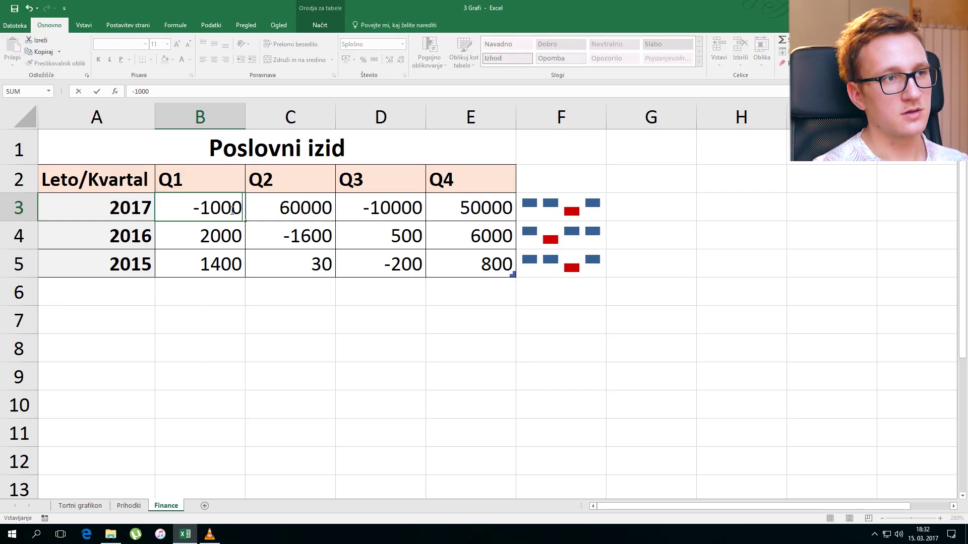
key(Return)
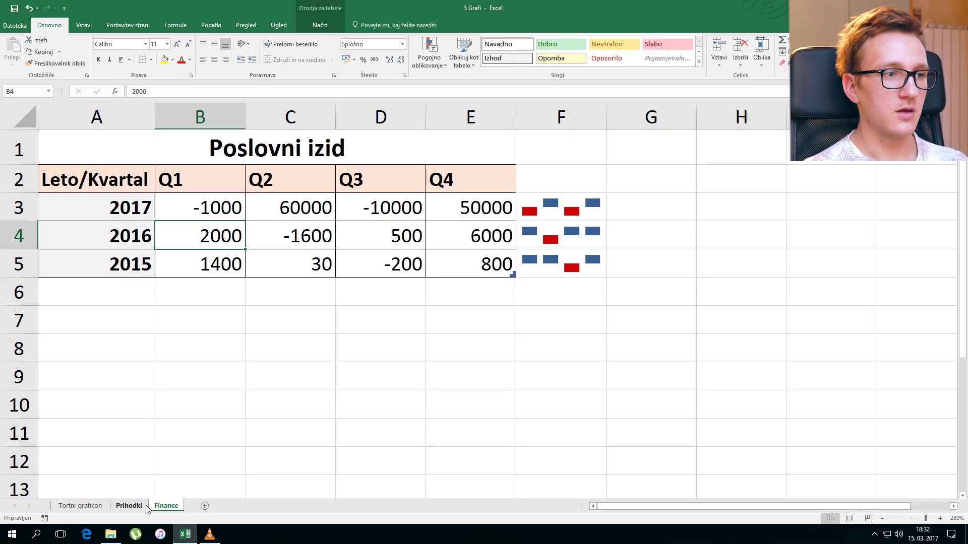
Return to the Prihodki sheet and select the line sparkline in B16.
click(146, 505)
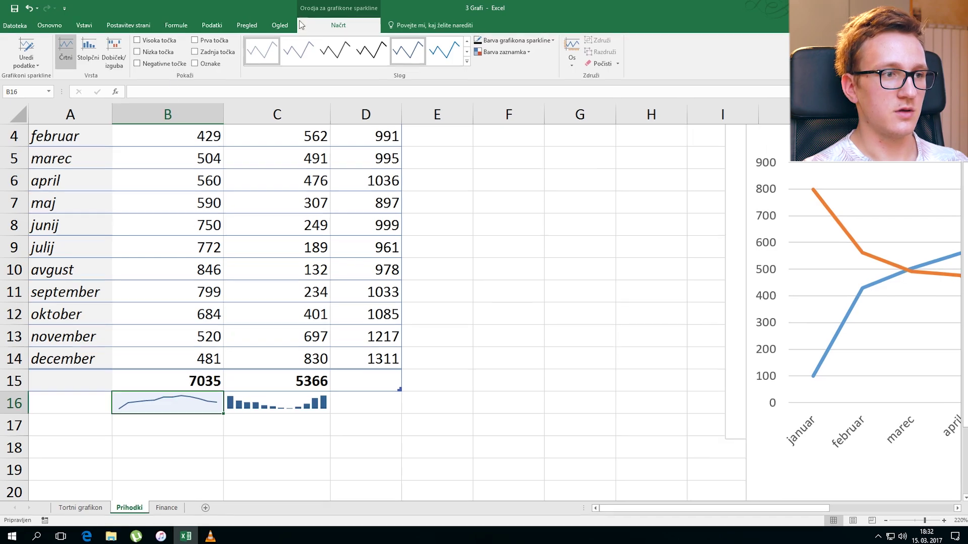